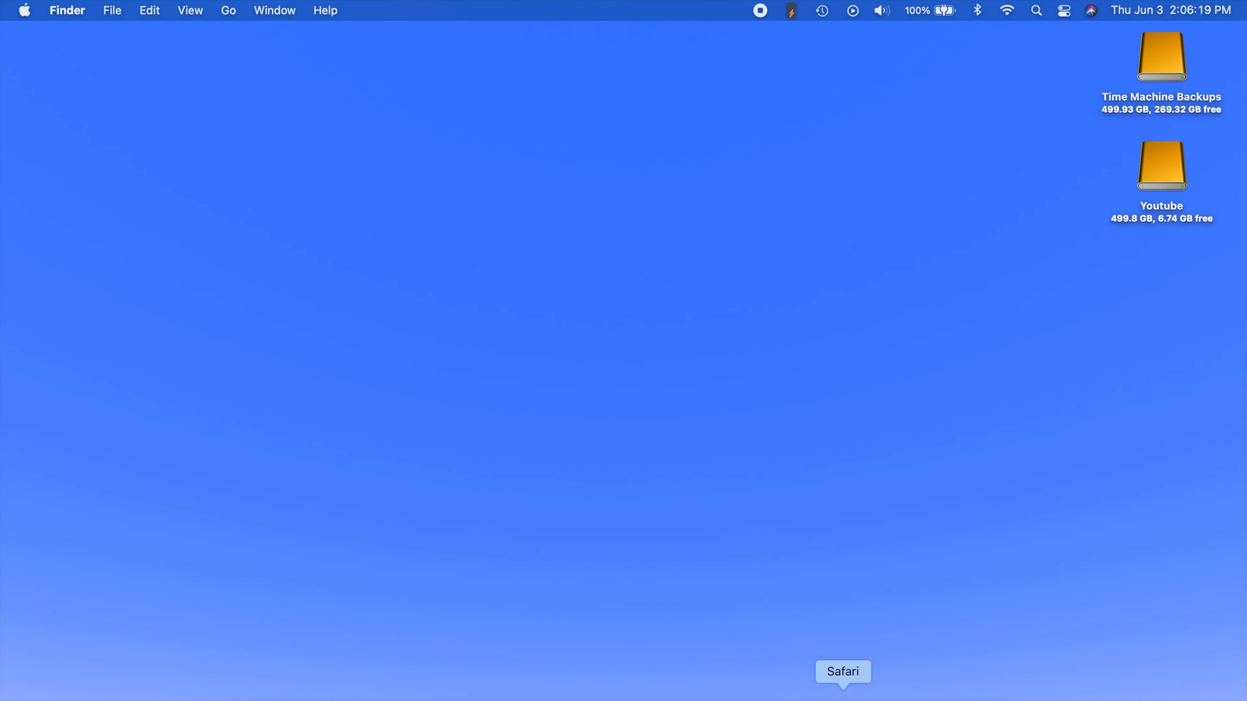
- Return to Safari and open the Download VirtualBox 6.1 page on virtualbox.org
{"action": "left_click", "coordinate": [850, 693]}
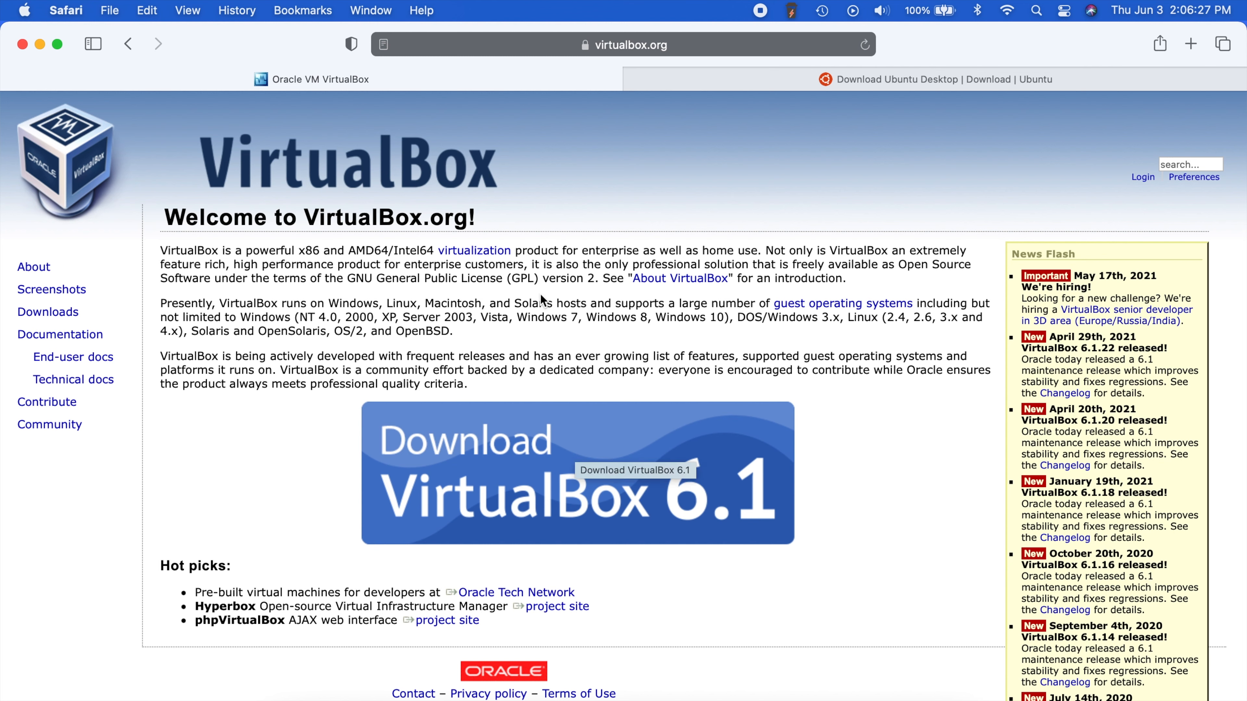
{"action": "left_click", "coordinate": [599, 469]}
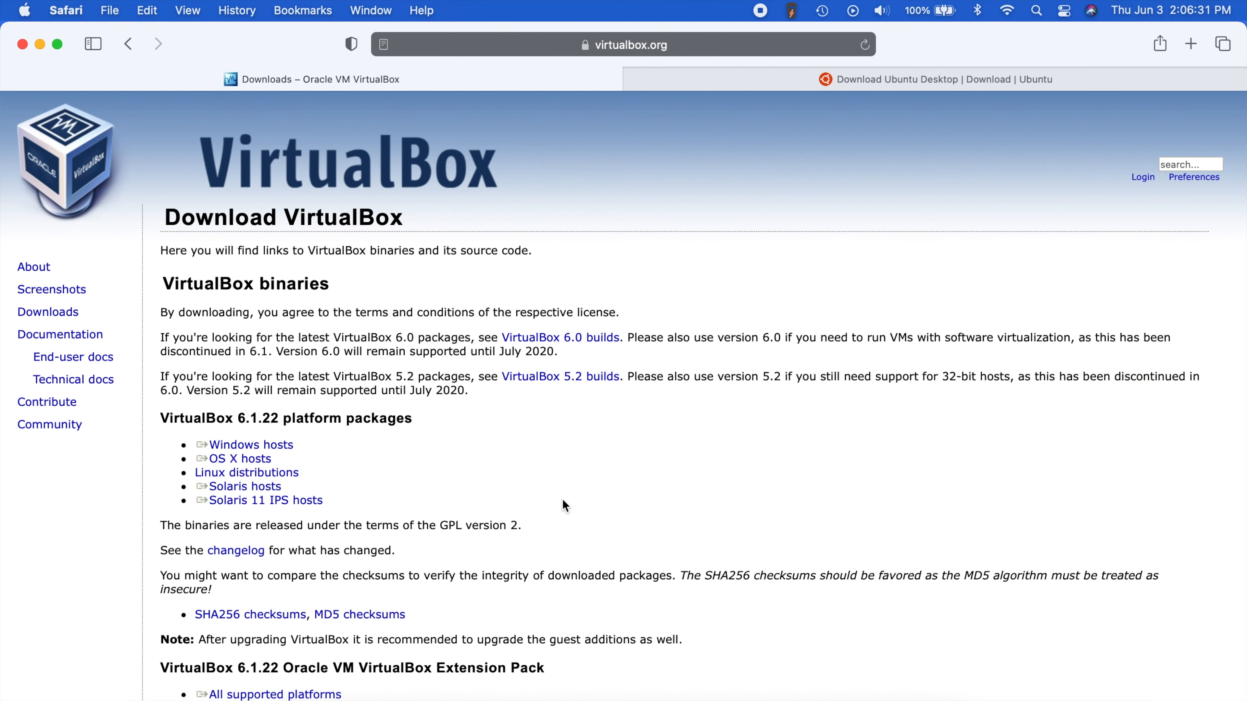
{"action": "scroll", "coordinate": [372, 447], "scroll_direction": "up", "scroll_amount": 3}
{"action": "scroll", "coordinate": [372, 447], "scroll_direction": "up", "scroll_amount": 1}
{"action": "scroll", "coordinate": [372, 447], "scroll_direction": "left", "scroll_amount": 5}
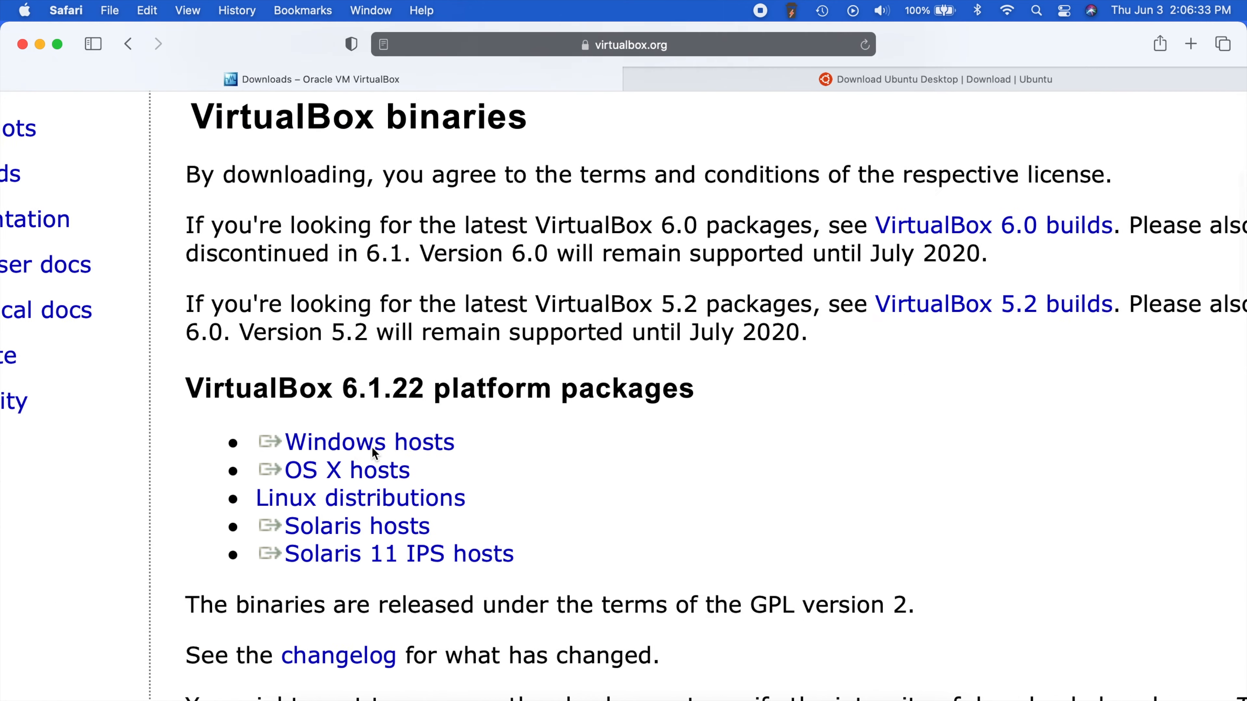
{"action": "scroll", "coordinate": [303, 420], "scroll_direction": "up", "scroll_amount": 2}
{"action": "scroll", "coordinate": [304, 420], "scroll_direction": "down", "scroll_amount": 1}
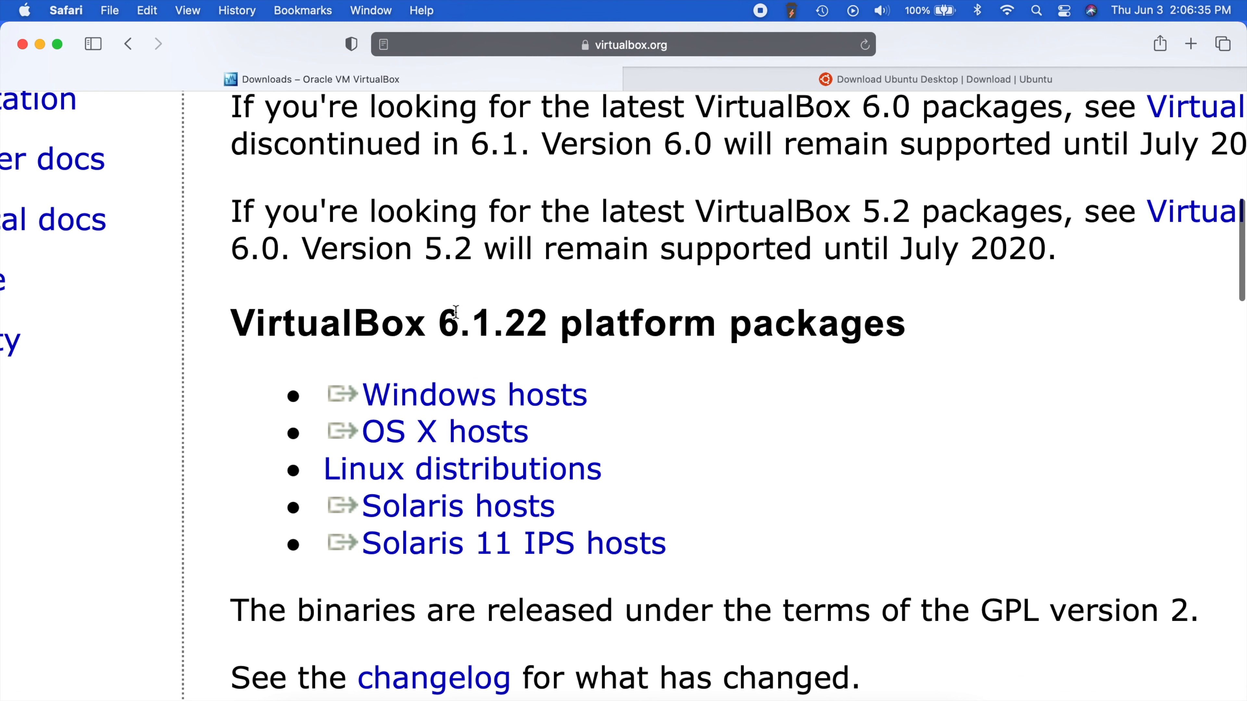
- Highlight the 6.1.22 version number, then clear it and scroll down the package list
{"action": "double_click", "coordinate": [541, 313]}
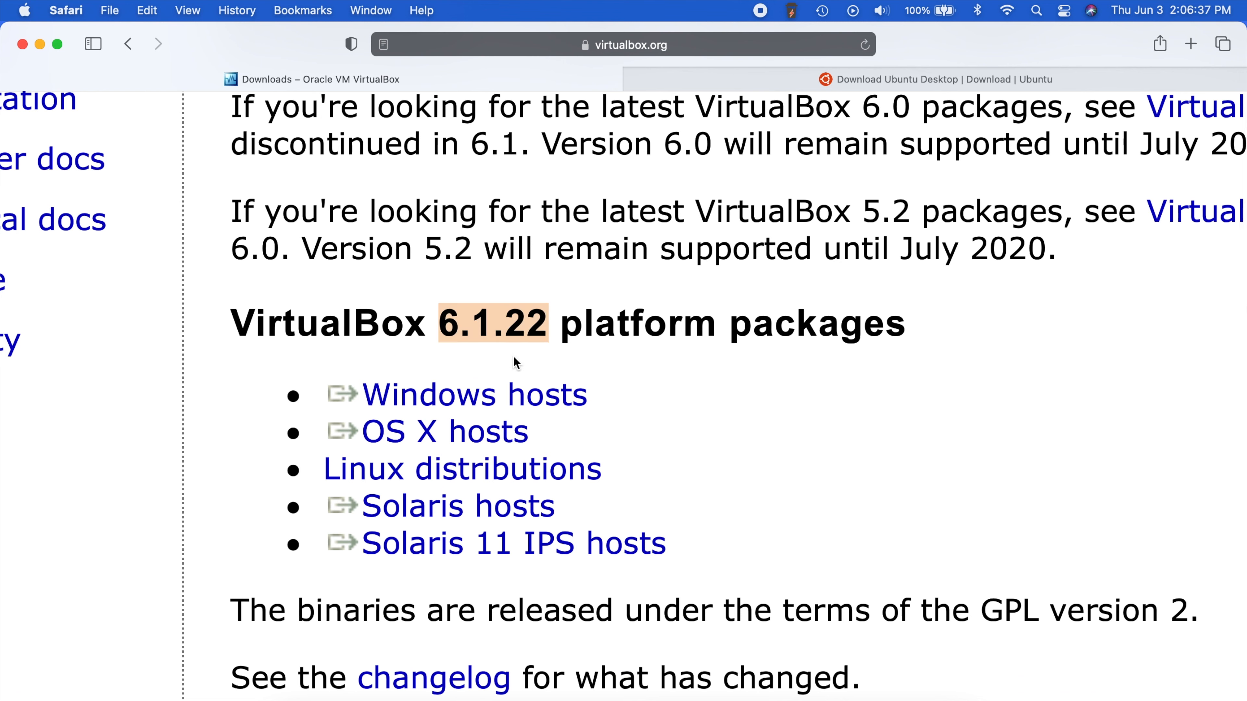
{"action": "left_click", "coordinate": [230, 366]}
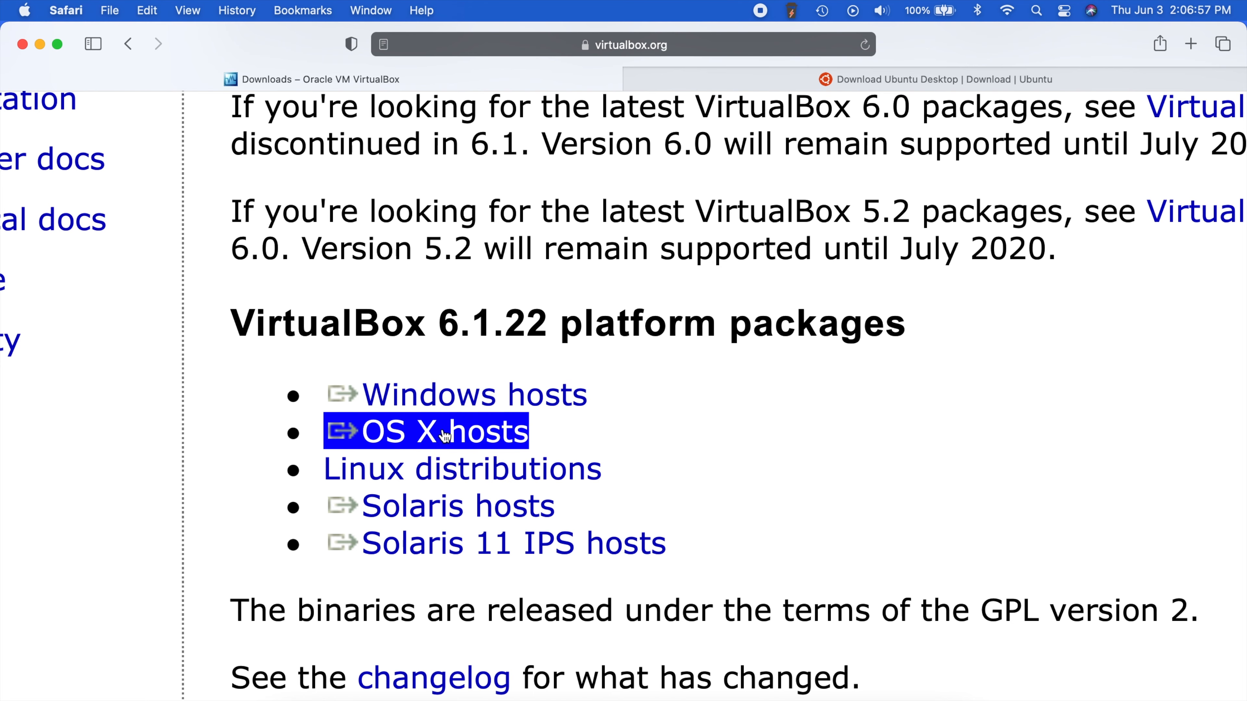
{"action": "scroll", "coordinate": [651, 423], "scroll_direction": "down", "scroll_amount": 5}
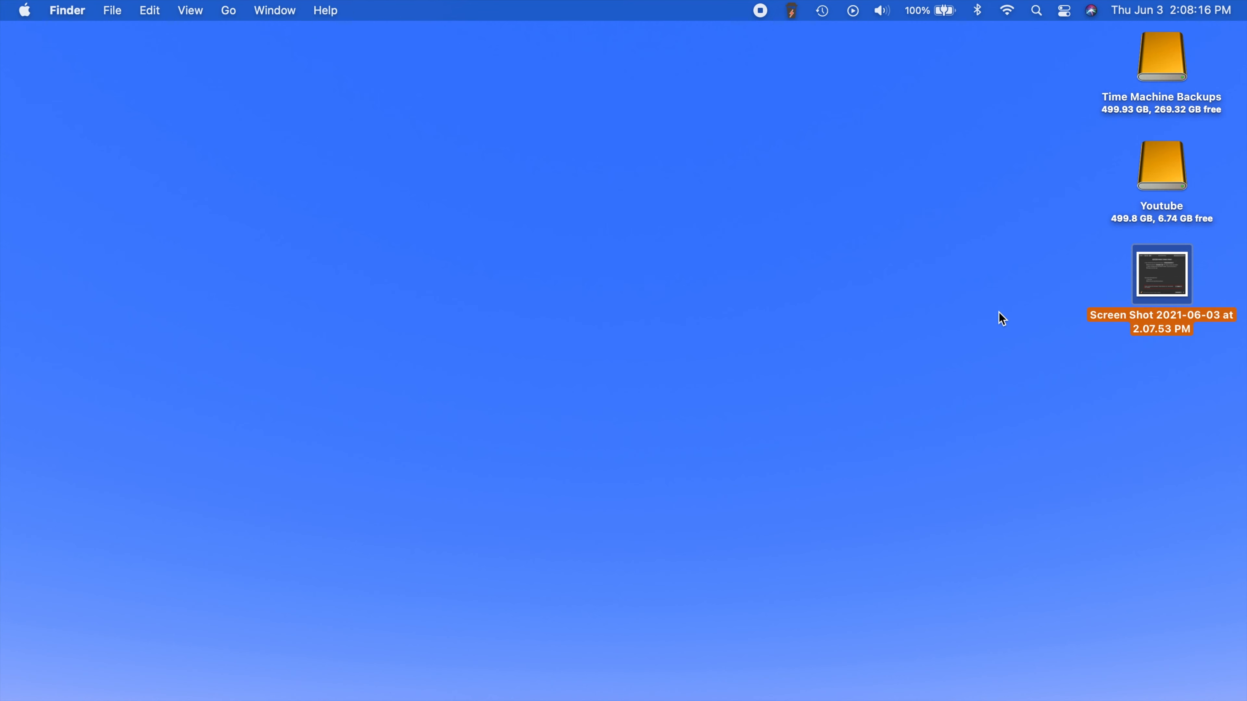
- Open the blocked-system-software screenshot in Preview and centre its window on screen
{"action": "key", "text": "super+o"}
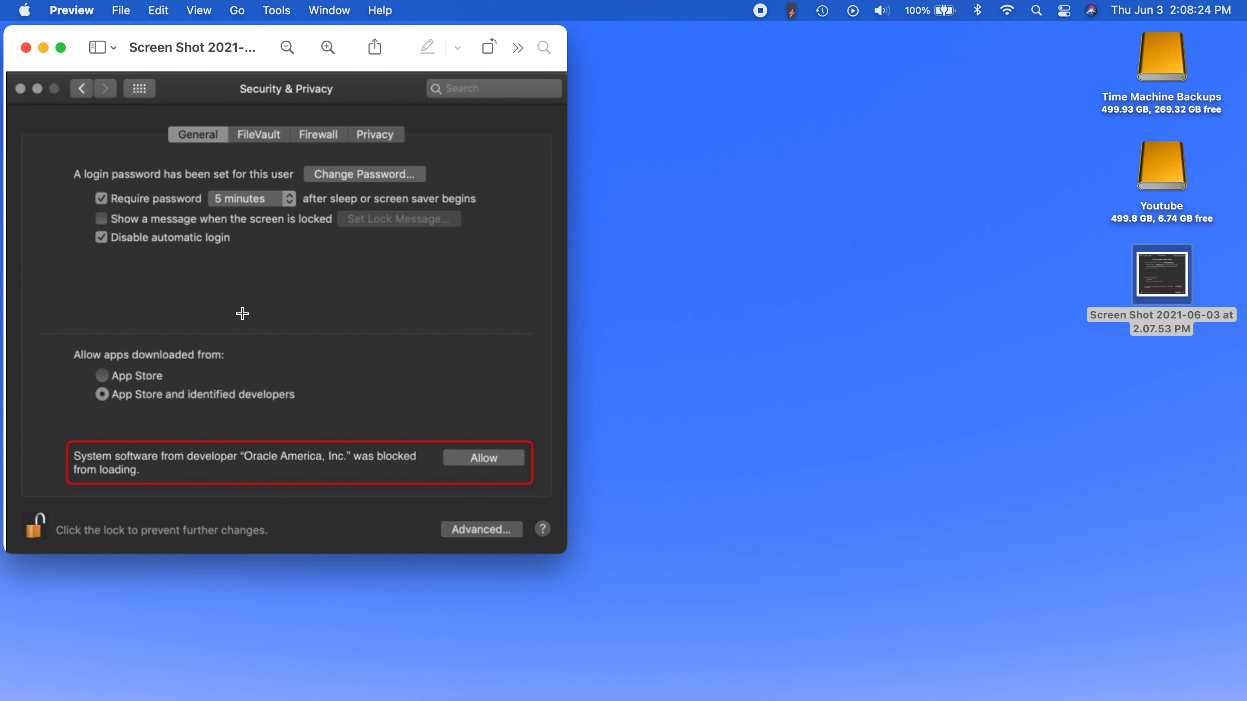
{"action": "left_click_drag", "start_coordinate": [244, 47], "coordinate": [522, 125]}
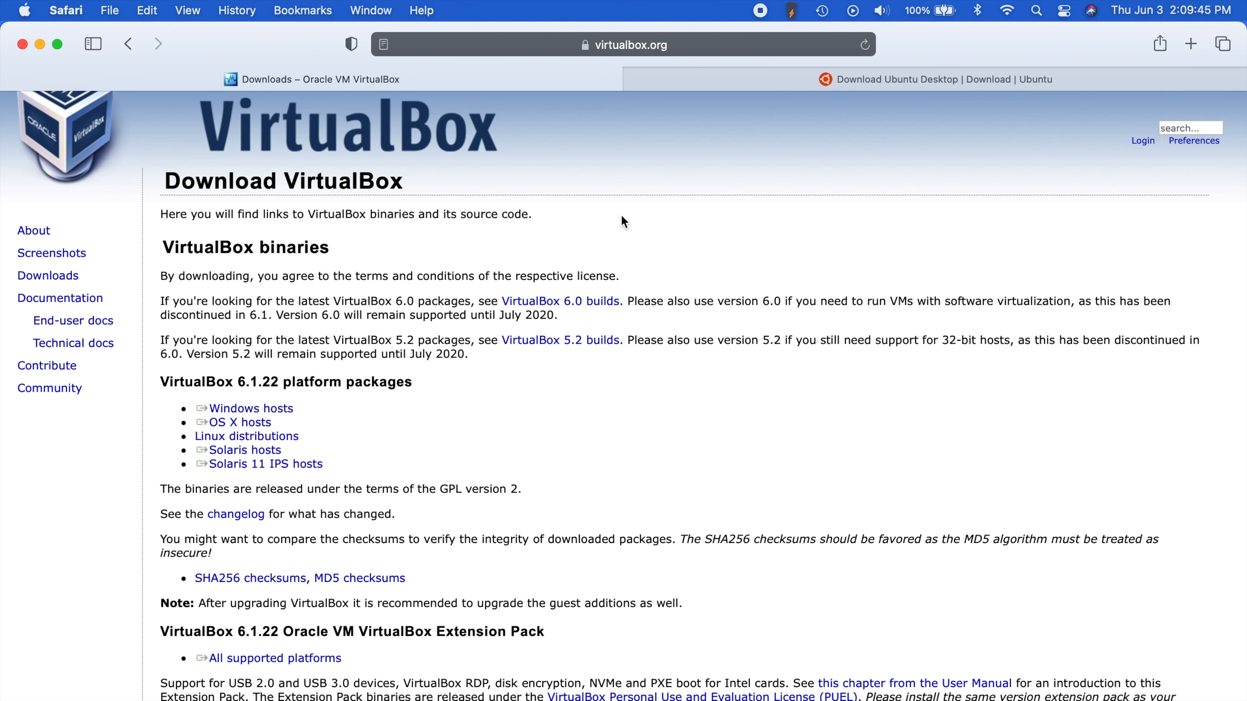
- Switch to the Download Ubuntu Desktop tab, check its address and scroll to the releases
{"action": "left_click", "coordinate": [817, 80]}
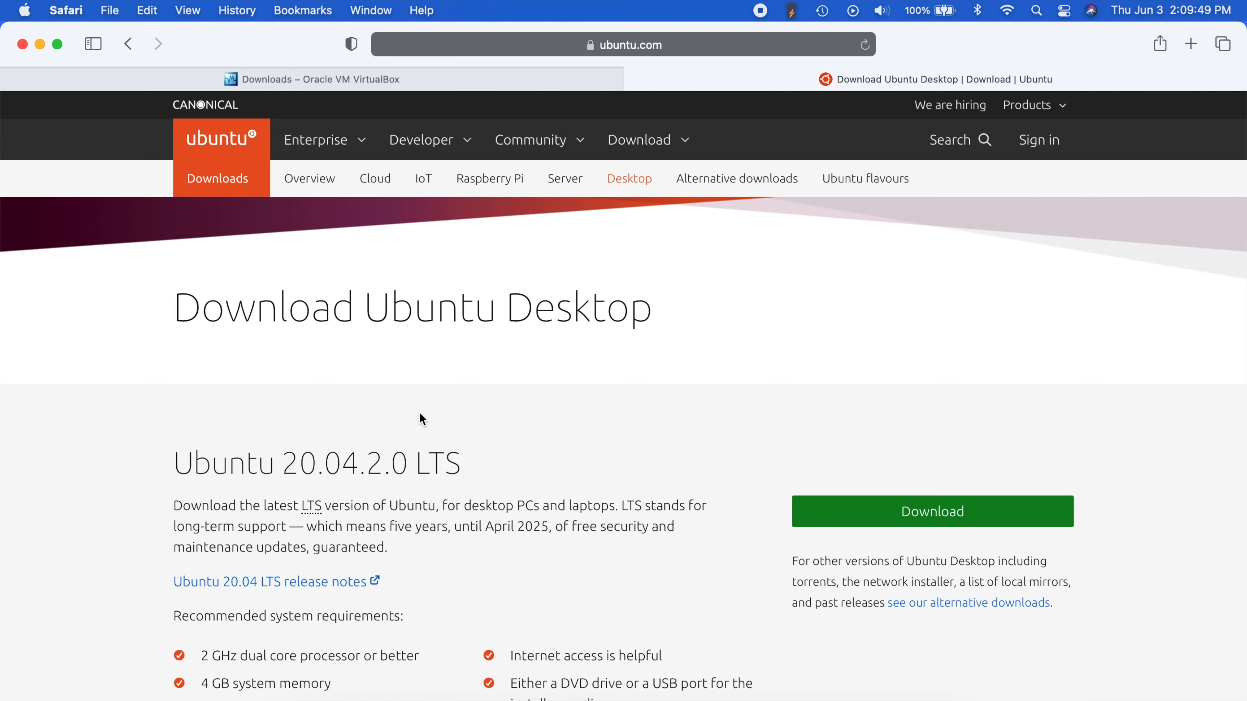
{"action": "scroll", "coordinate": [421, 417], "scroll_direction": "down", "scroll_amount": 8}
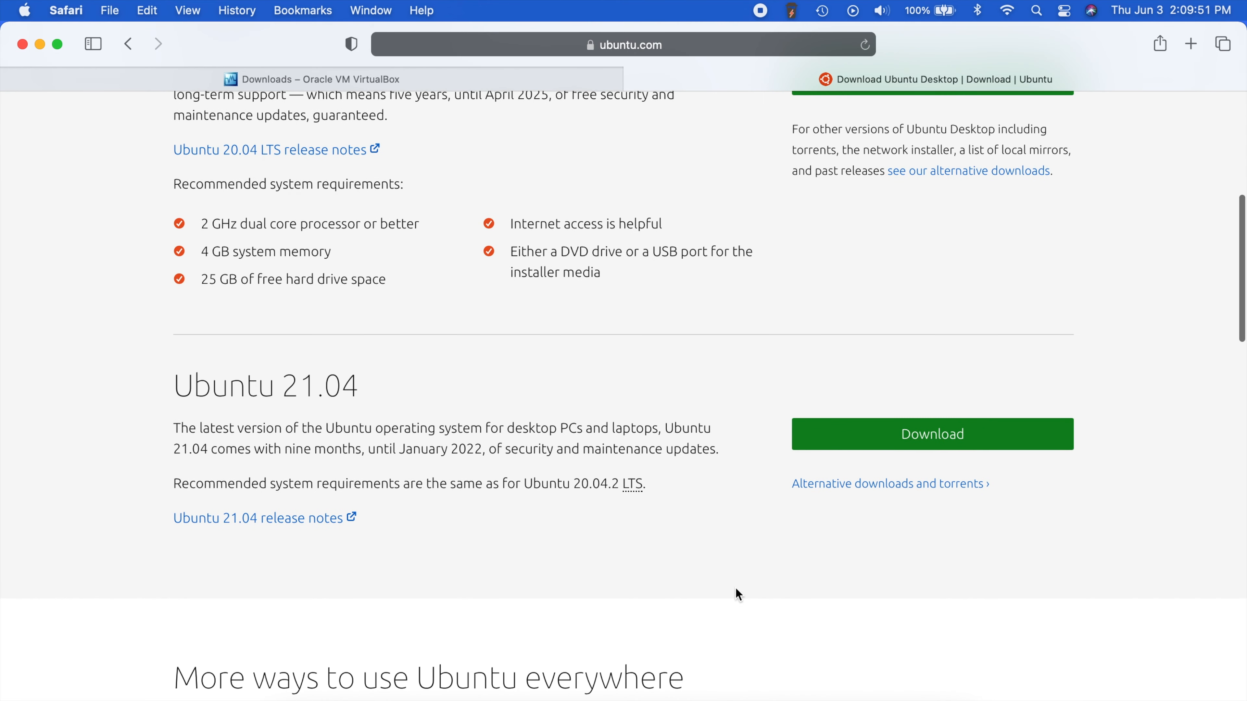
{"action": "scroll", "coordinate": [537, 339], "scroll_direction": "up", "scroll_amount": 2}
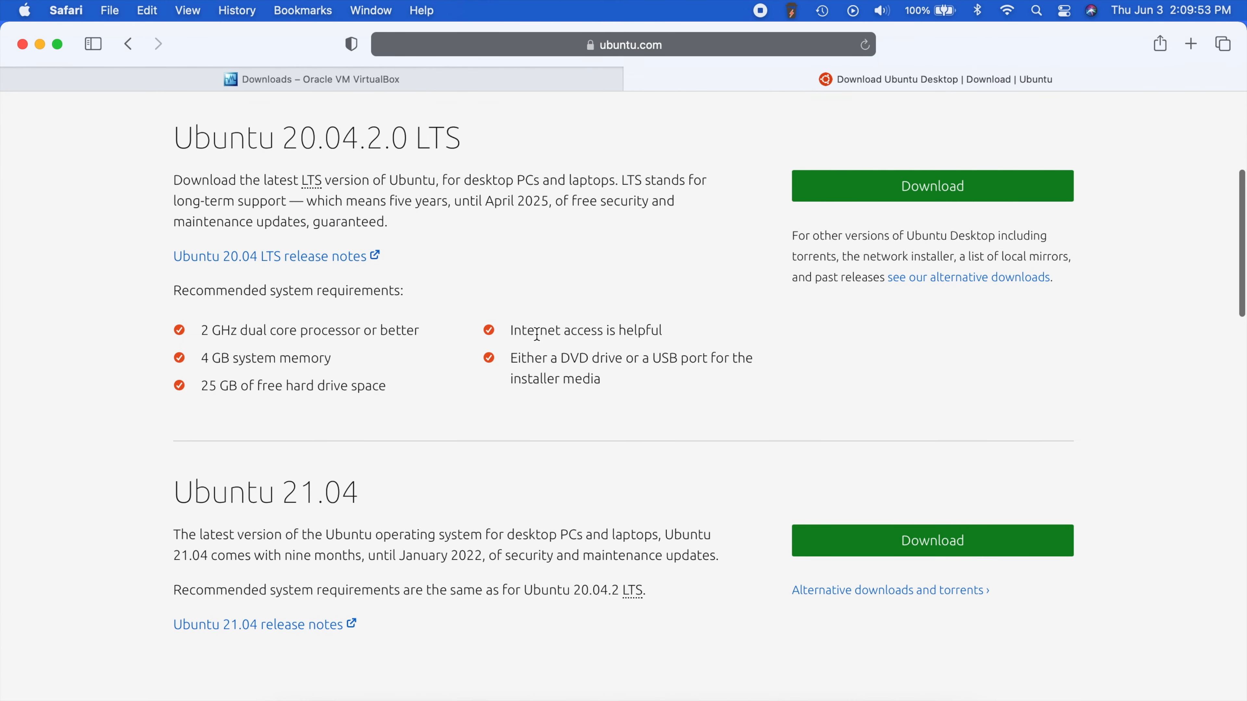
{"action": "scroll", "coordinate": [537, 334], "scroll_direction": "up", "scroll_amount": 6}
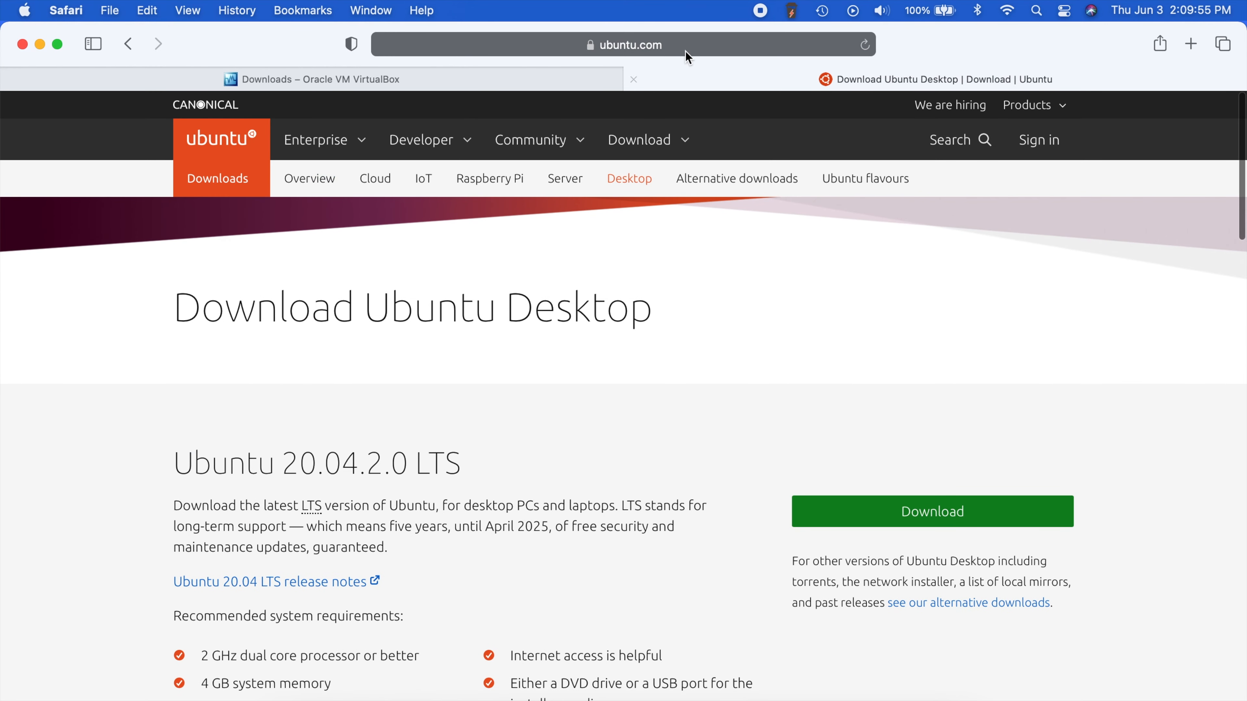
{"action": "left_click", "coordinate": [649, 49]}
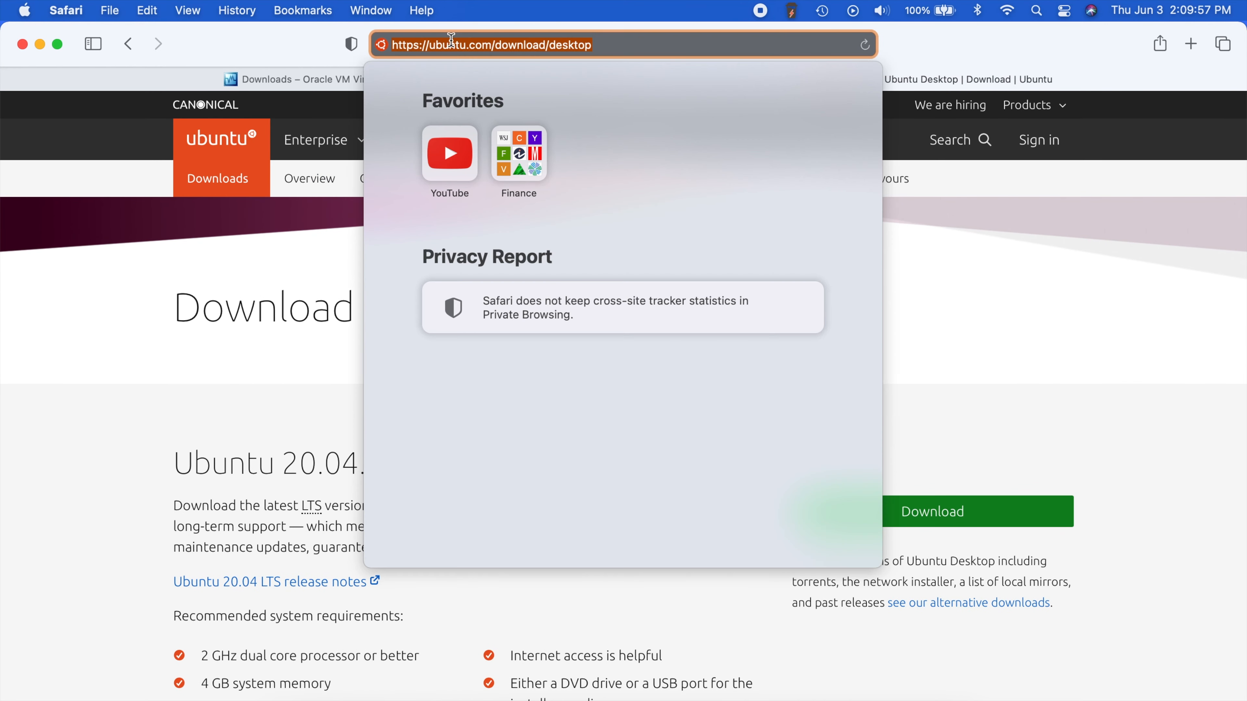
{"action": "left_click", "coordinate": [190, 282]}
{"action": "scroll", "coordinate": [393, 384], "scroll_direction": "down", "scroll_amount": 4}
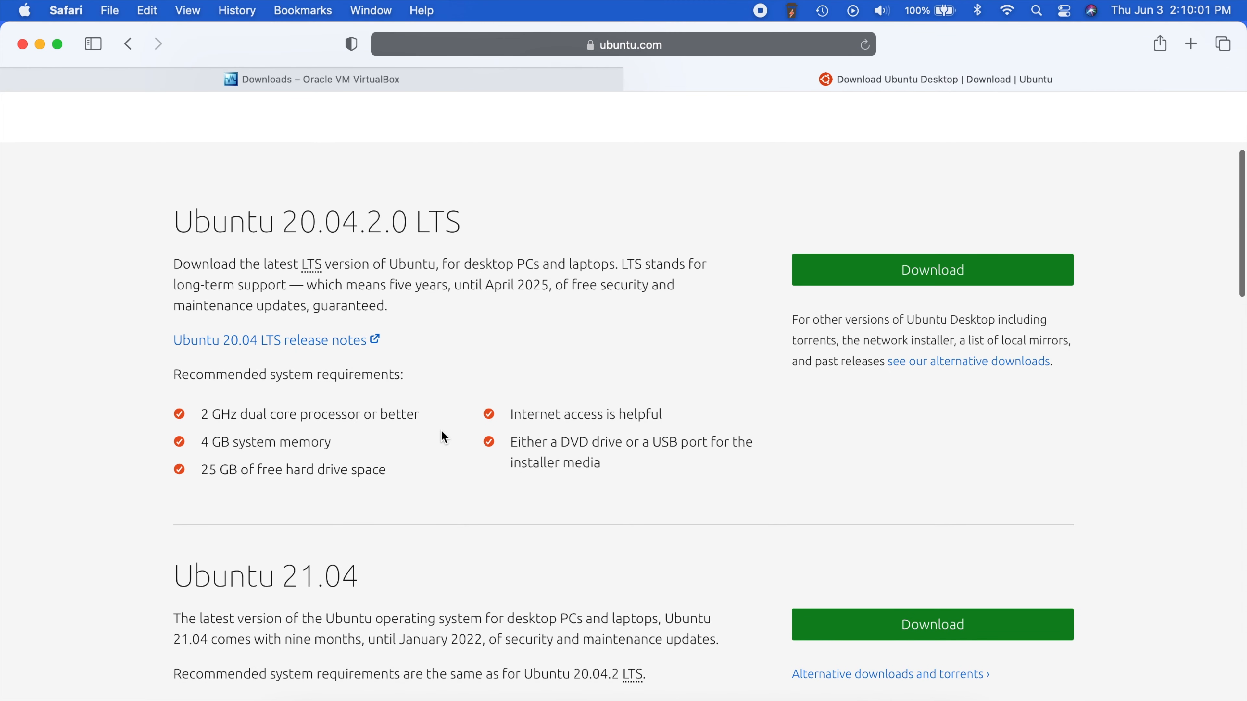
{"action": "scroll", "coordinate": [400, 411], "scroll_direction": "down", "scroll_amount": 2}
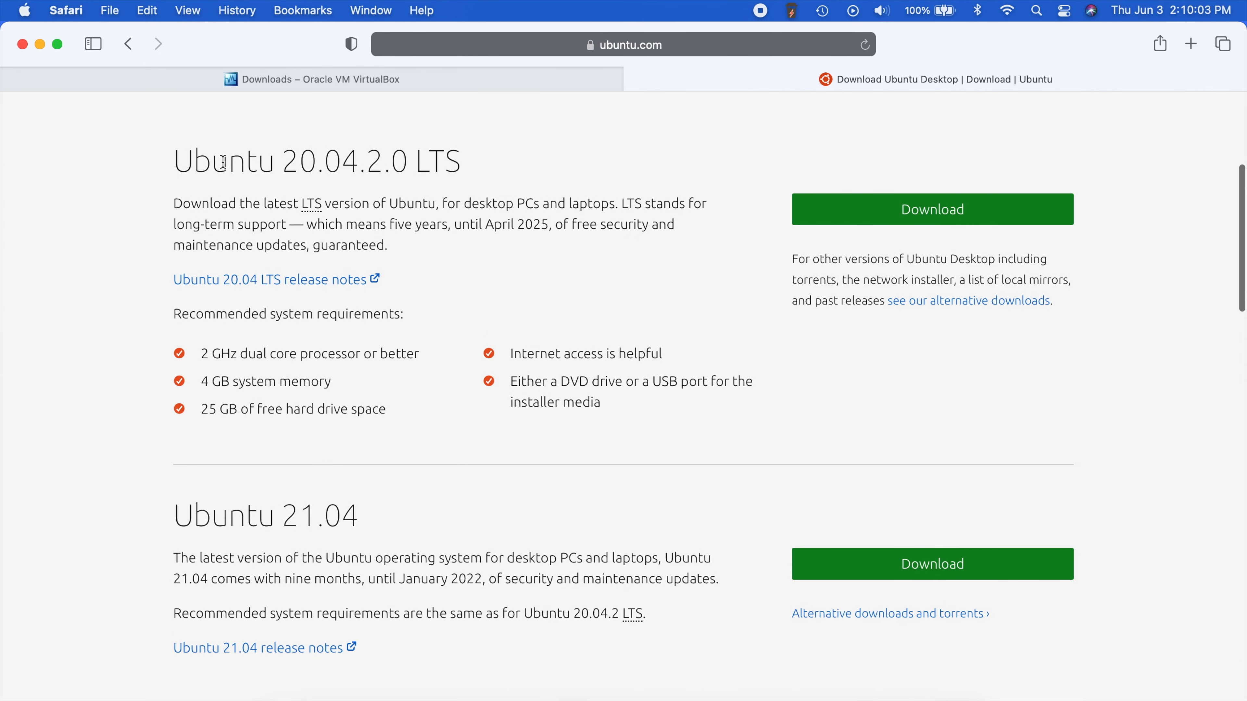
- Highlight the Ubuntu 20.04.2.0 LTS and Ubuntu 21.04 release headings in turn
{"action": "left_click_drag", "start_coordinate": [174, 161], "coordinate": [470, 165]}
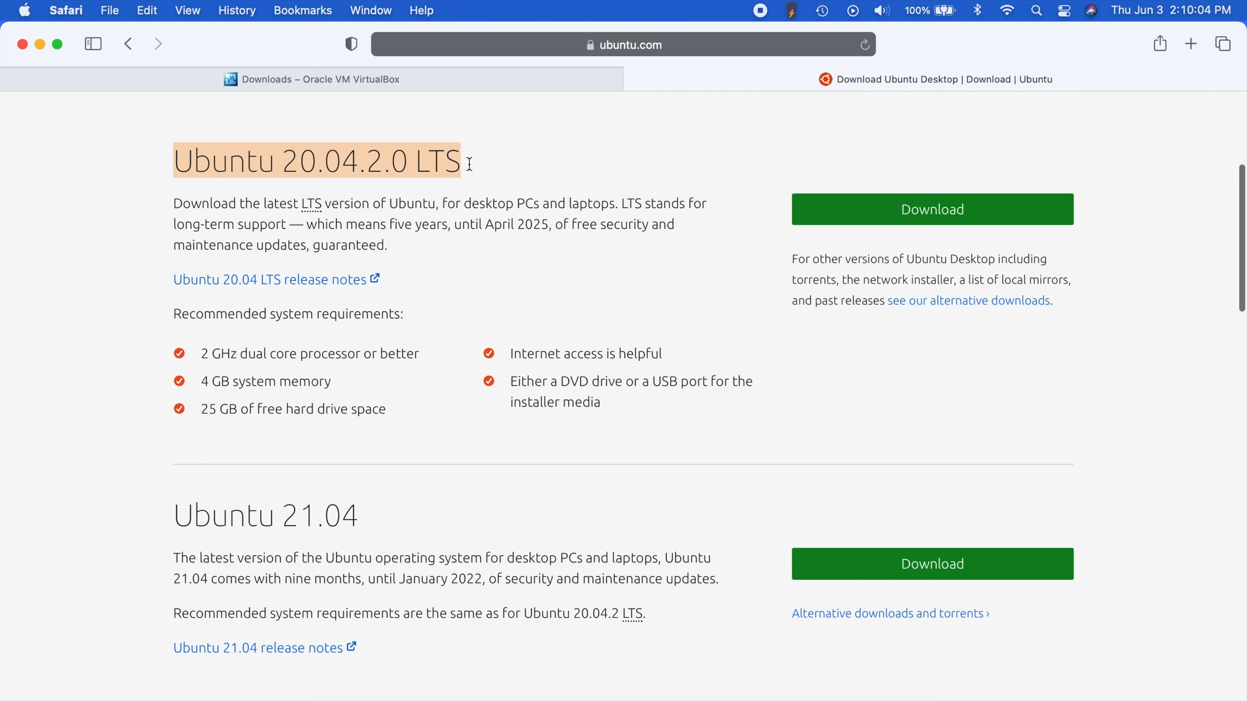
{"action": "left_click", "coordinate": [510, 167]}
{"action": "left_click_drag", "start_coordinate": [284, 150], "coordinate": [533, 180]}
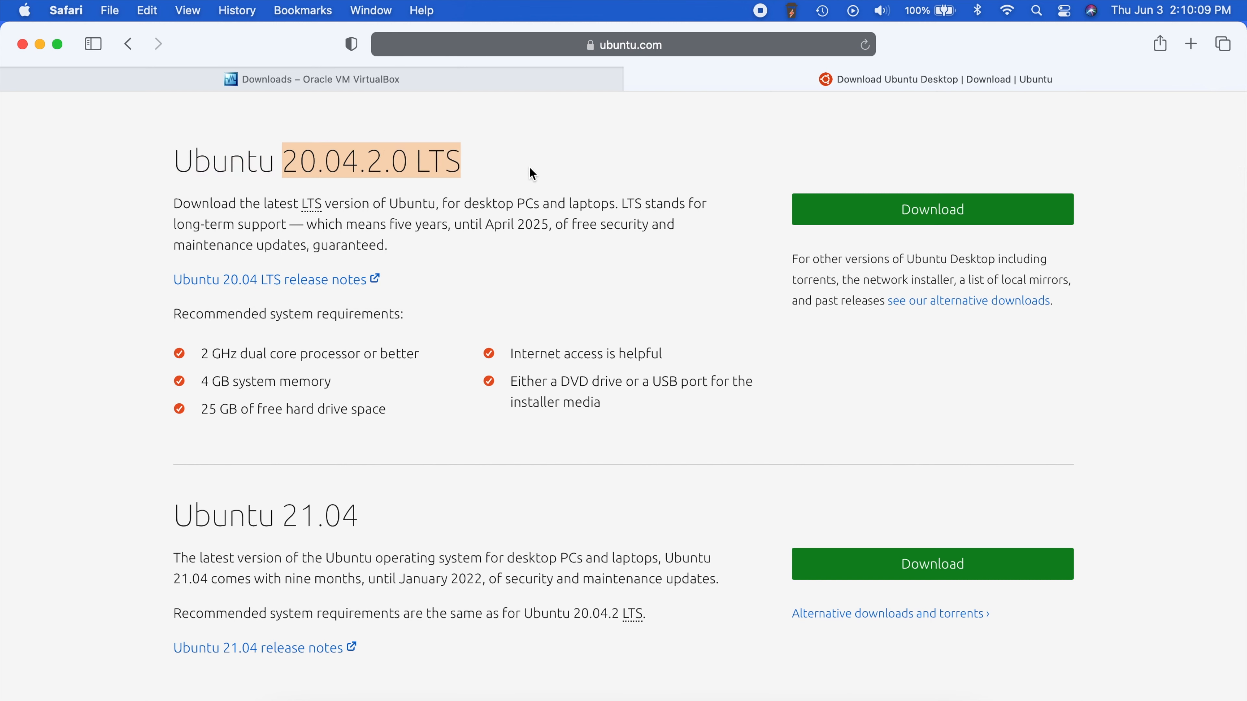
{"action": "left_click", "coordinate": [497, 160]}
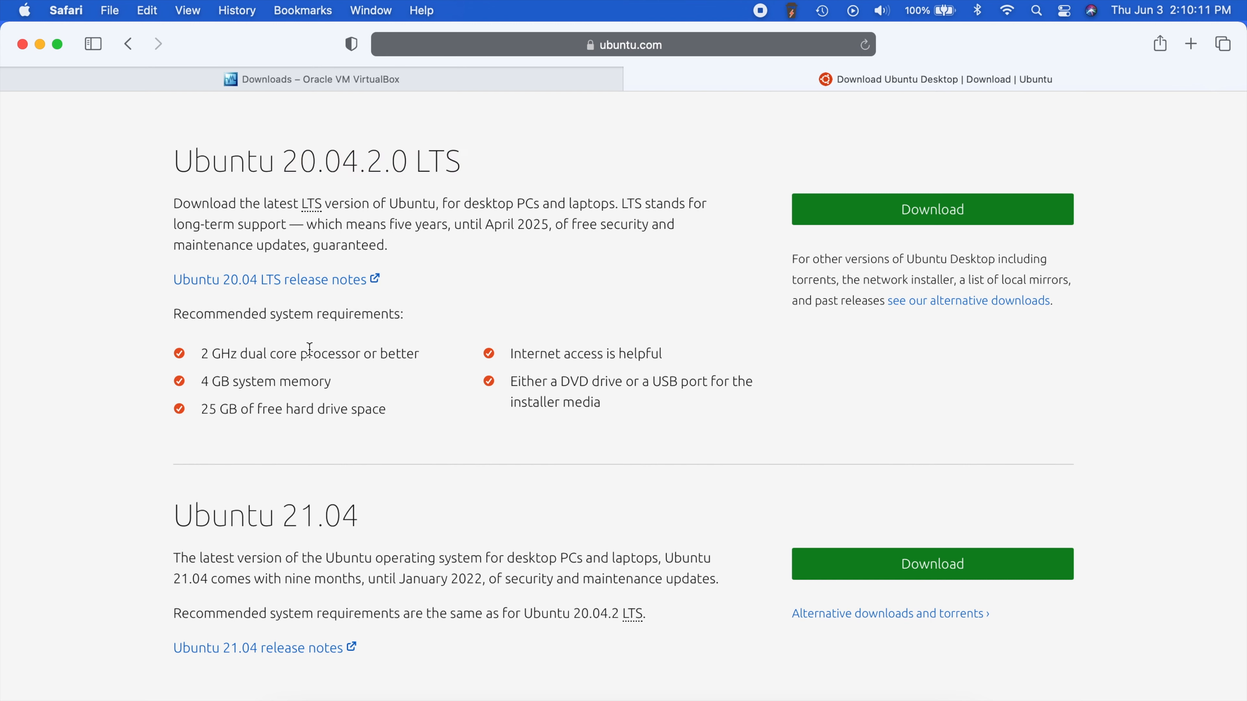
{"action": "left_click_drag", "start_coordinate": [172, 515], "coordinate": [446, 509]}
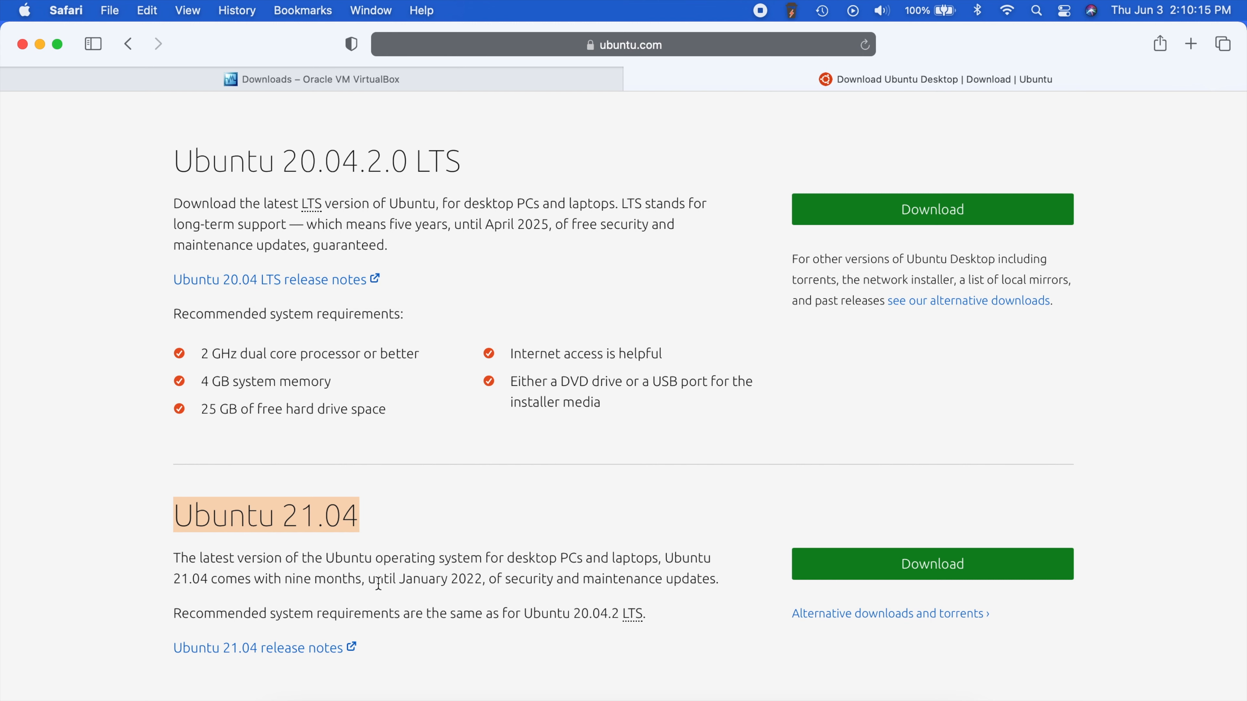
{"action": "left_click", "coordinate": [428, 500]}
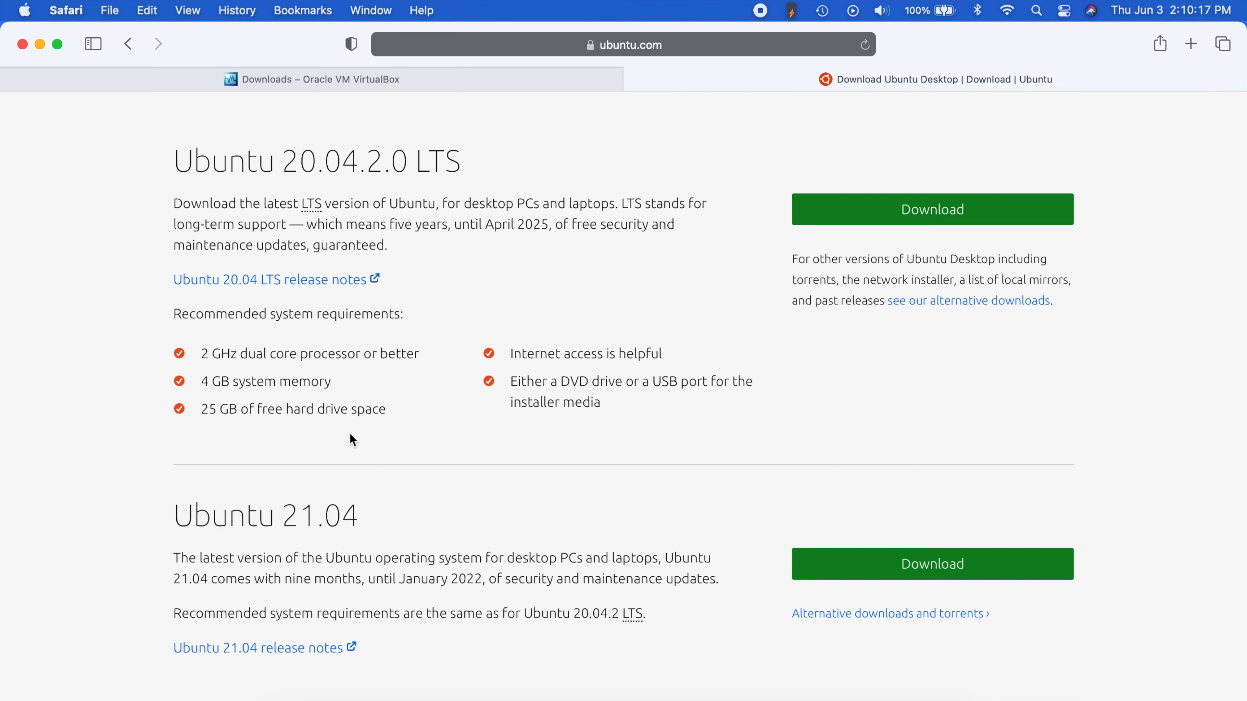
{"action": "left_click_drag", "start_coordinate": [175, 513], "coordinate": [422, 509]}
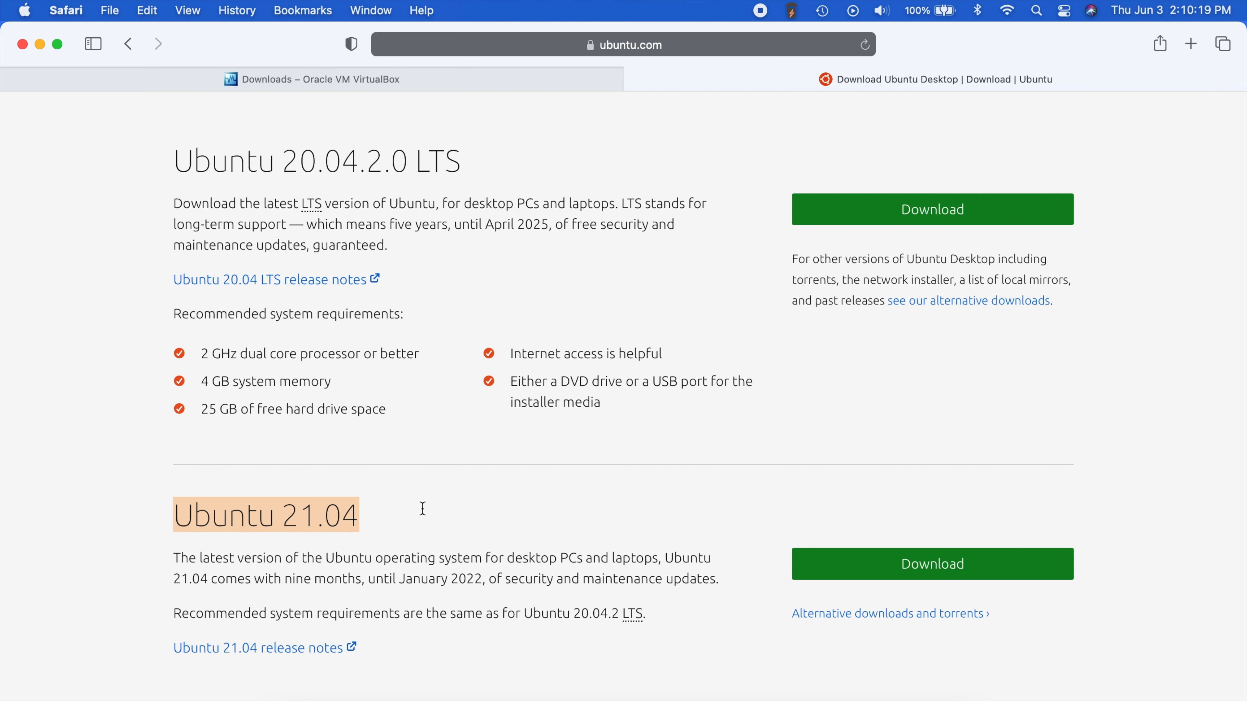
{"action": "left_click", "coordinate": [572, 516]}
{"action": "scroll", "coordinate": [737, 492], "scroll_direction": "down", "scroll_amount": 2}
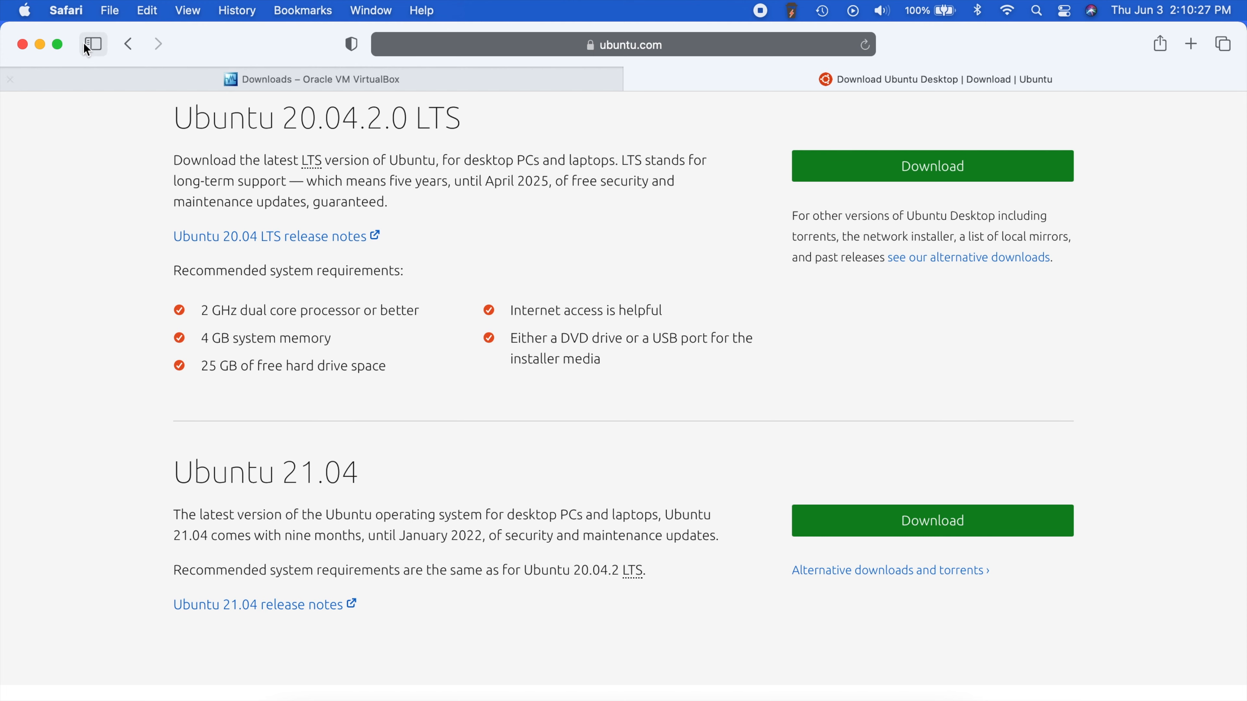
{"action": "left_click", "coordinate": [67, 11]}
- Quit Safari and start a new virtual machine in VirtualBox Manager
{"action": "left_click", "coordinate": [129, 281]}
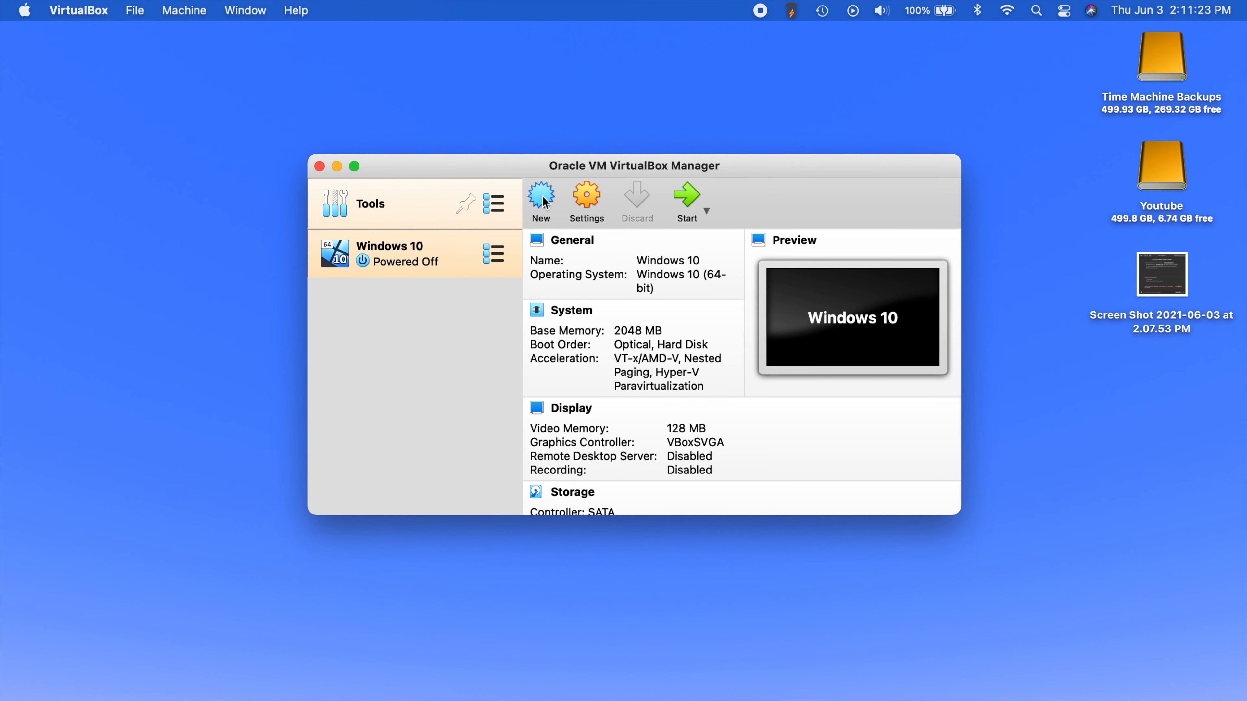
{"action": "left_click", "coordinate": [542, 199]}
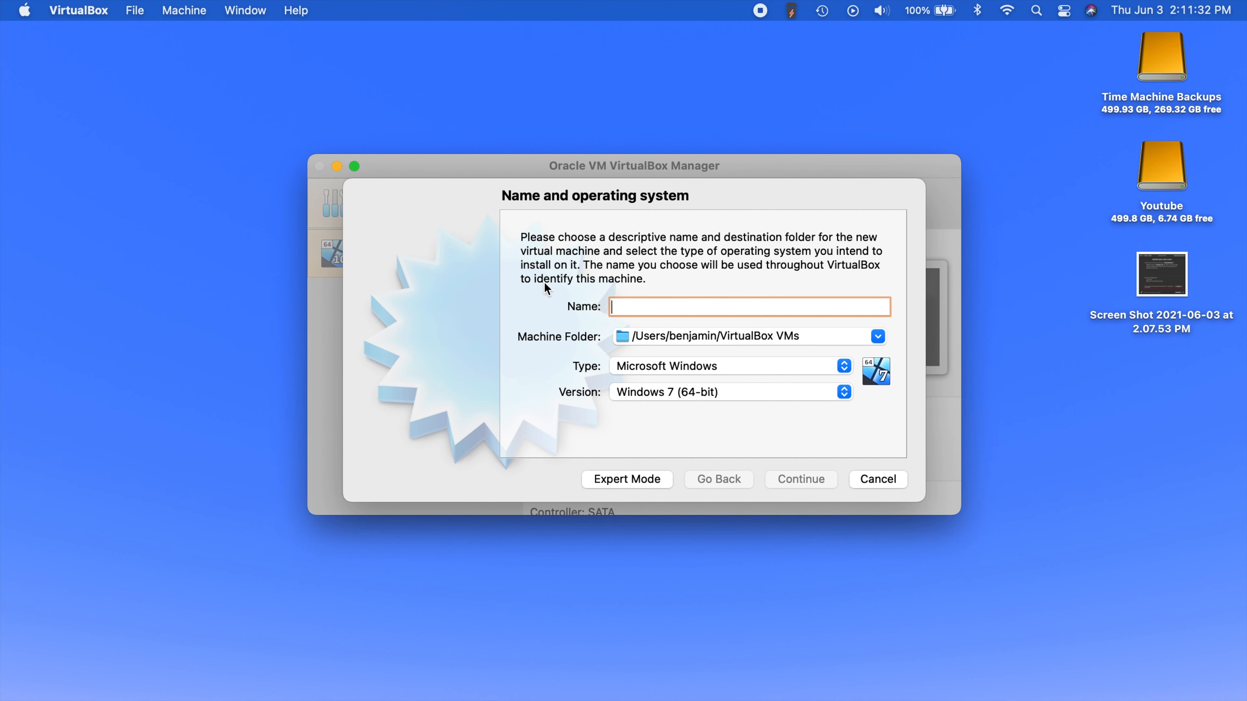
- Enter 'ubuntu 21.04' as the VM name, keeping Linux / Ubuntu (64-bit), and continue
{"action": "type", "text": "ubuntu"}
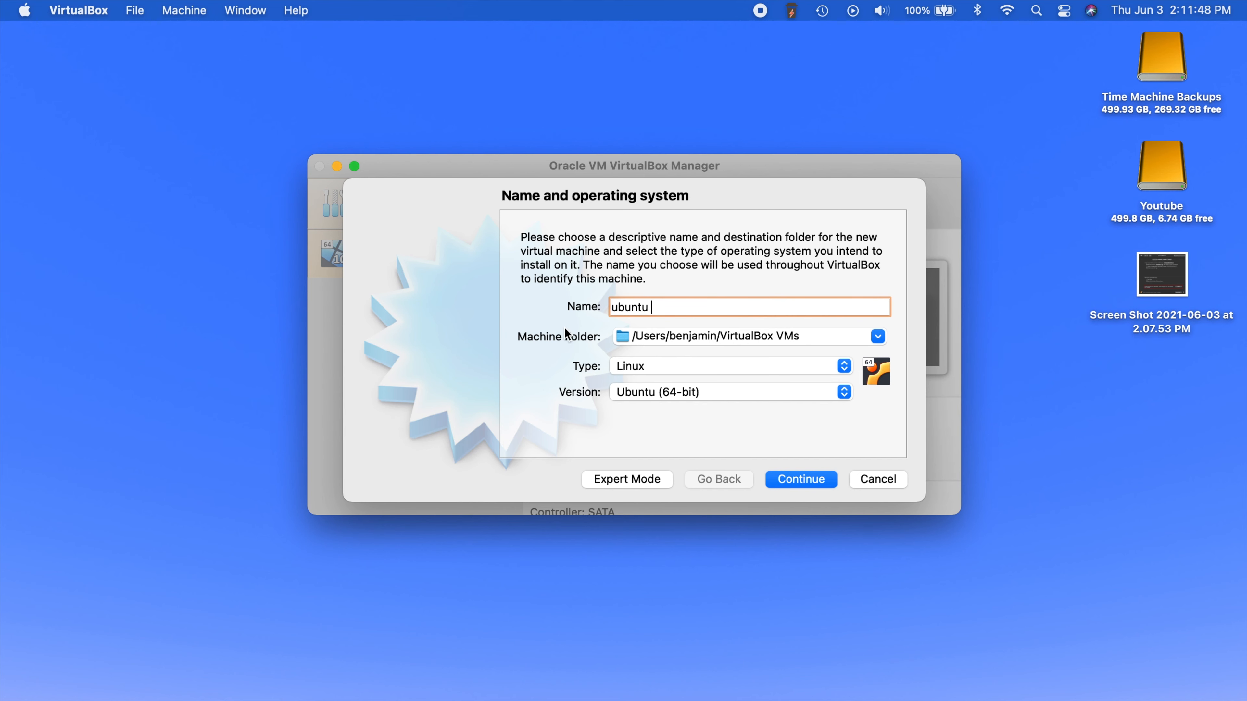
{"action": "type", "text": "04"}
{"action": "left_click", "coordinate": [805, 484]}
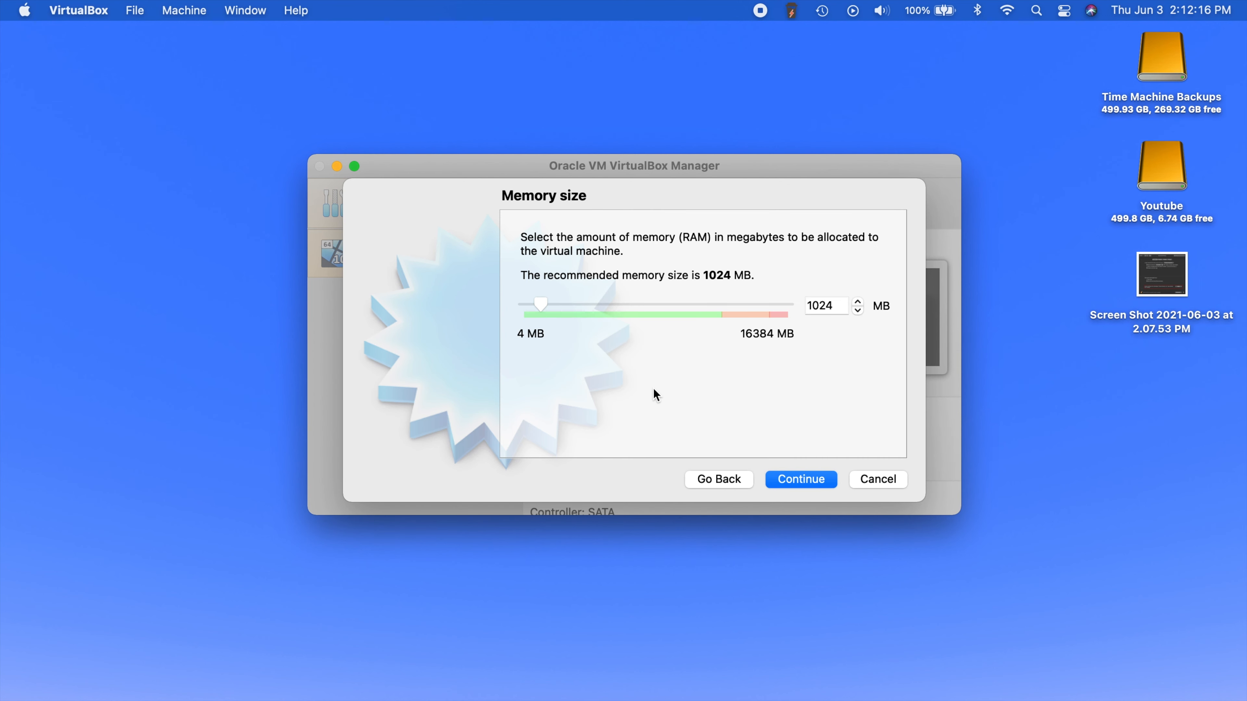
- Change the memory size from 1024 MB to 2048 MB and continue
{"action": "left_click", "coordinate": [815, 305]}
{"action": "key", "text": "BackSpace"}
{"action": "key", "text": "BackSpace"}
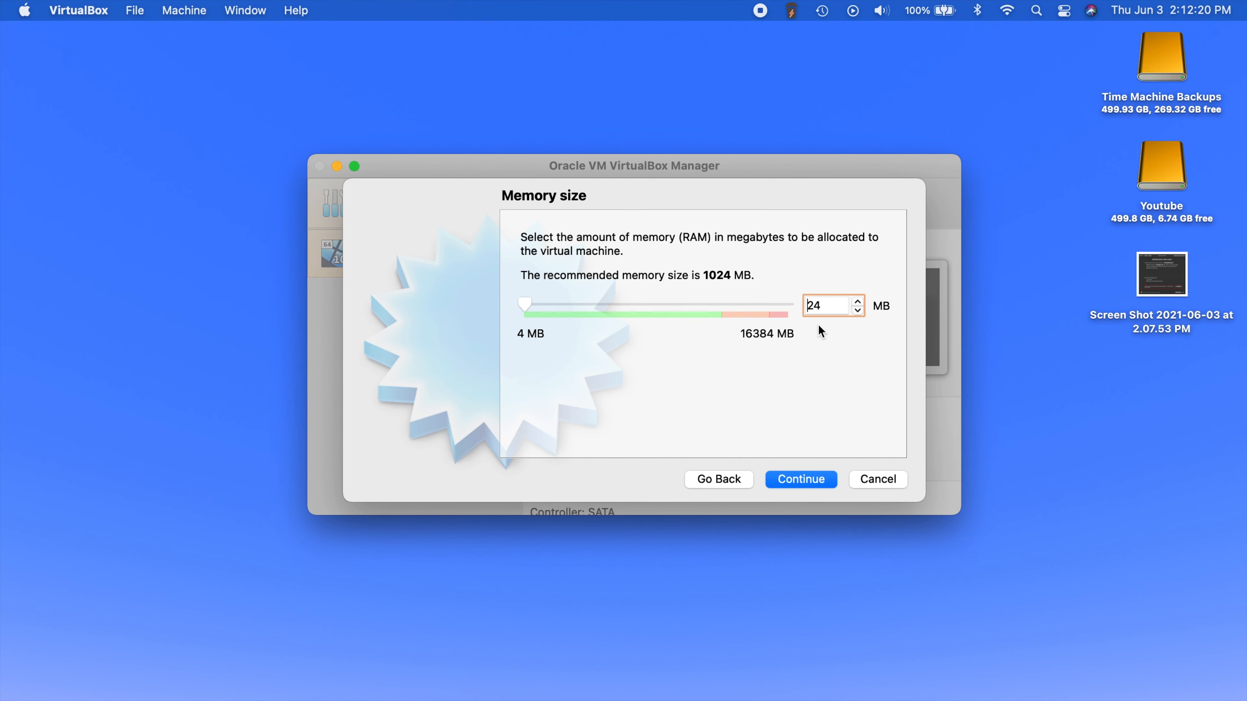
{"action": "type", "text": "20"}
{"action": "key", "text": "Delete"}
{"action": "key", "text": "Delete"}
{"action": "type", "text": "48"}
{"action": "left_click", "coordinate": [800, 477]}
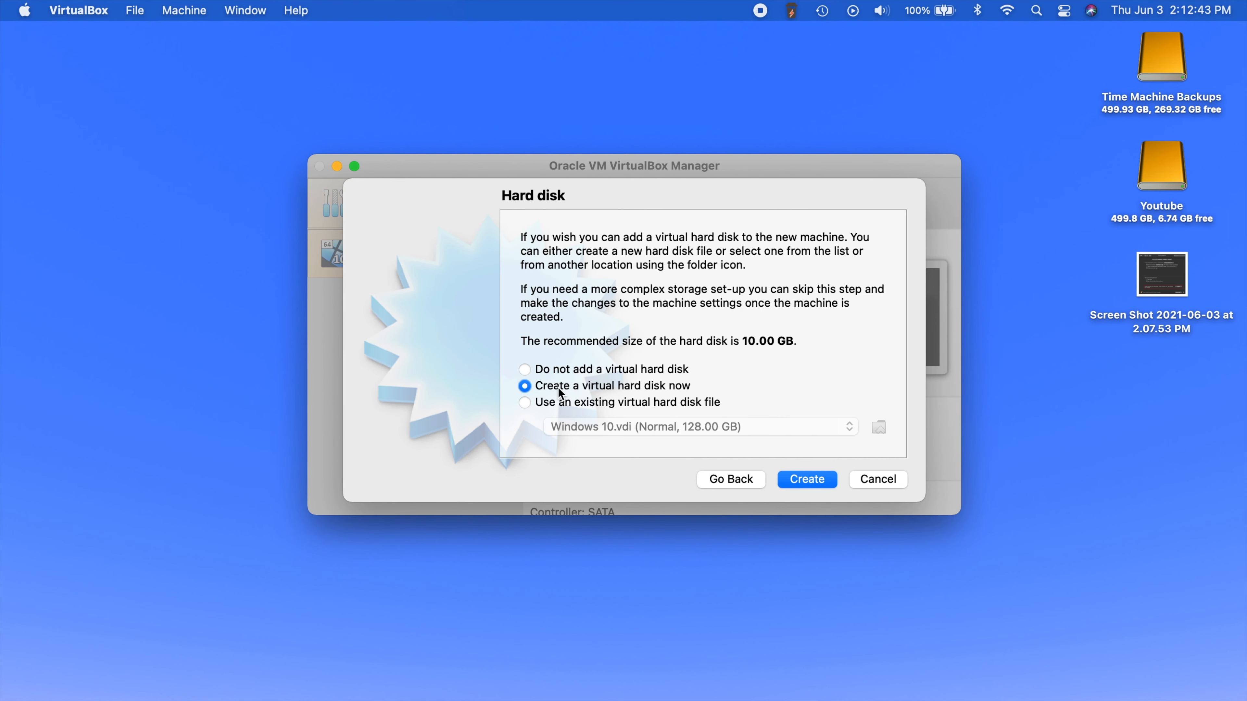
- Create a new VDI virtual hard disk, keeping it dynamically allocated
{"action": "left_click", "coordinate": [807, 486]}
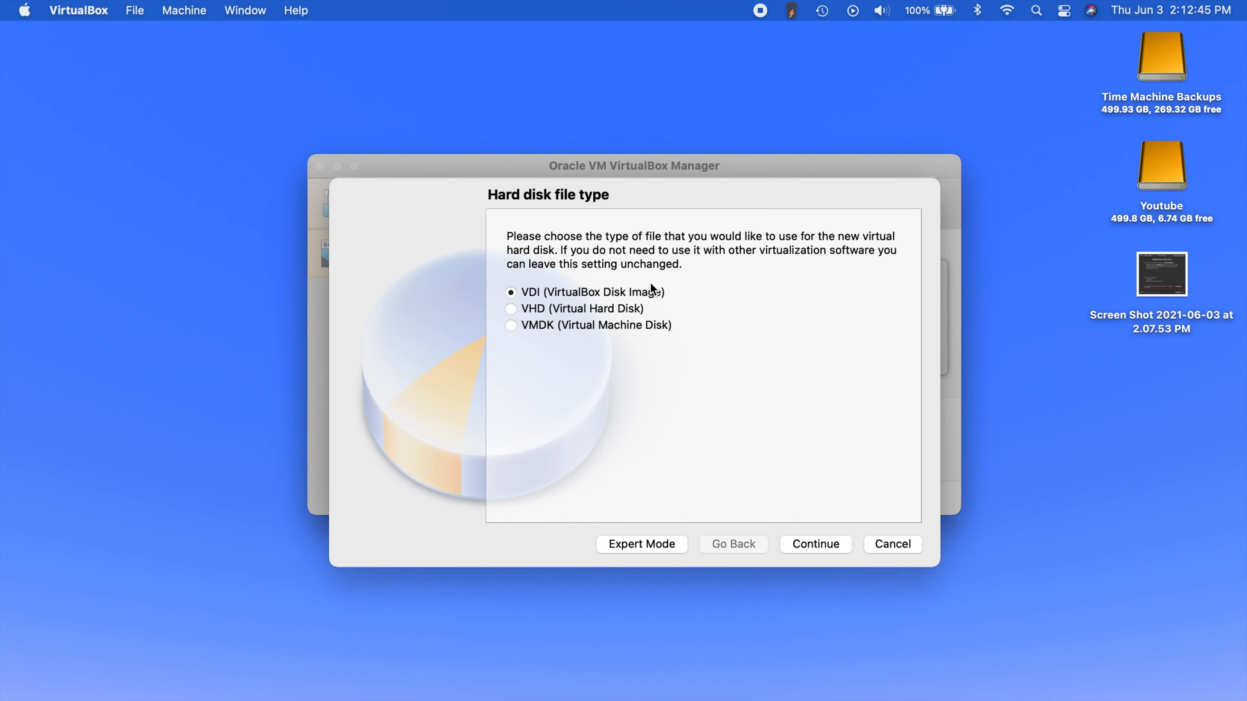
{"action": "left_click", "coordinate": [815, 545]}
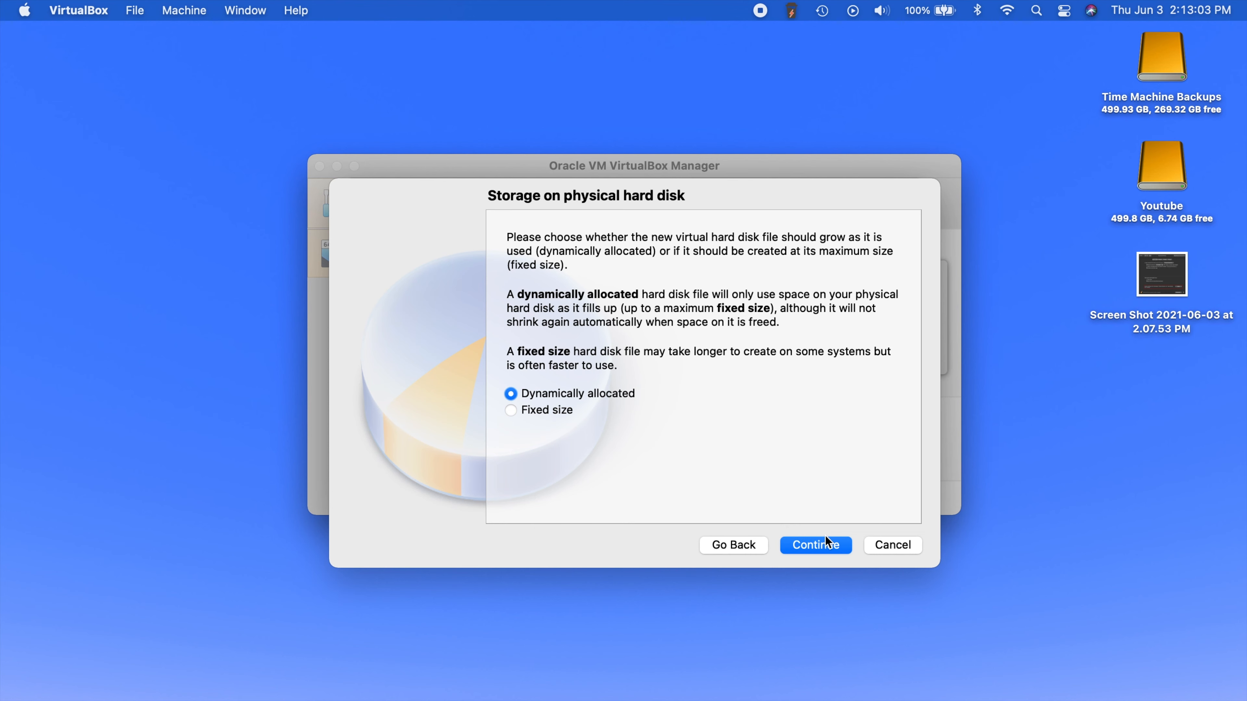
{"action": "left_click", "coordinate": [814, 544]}
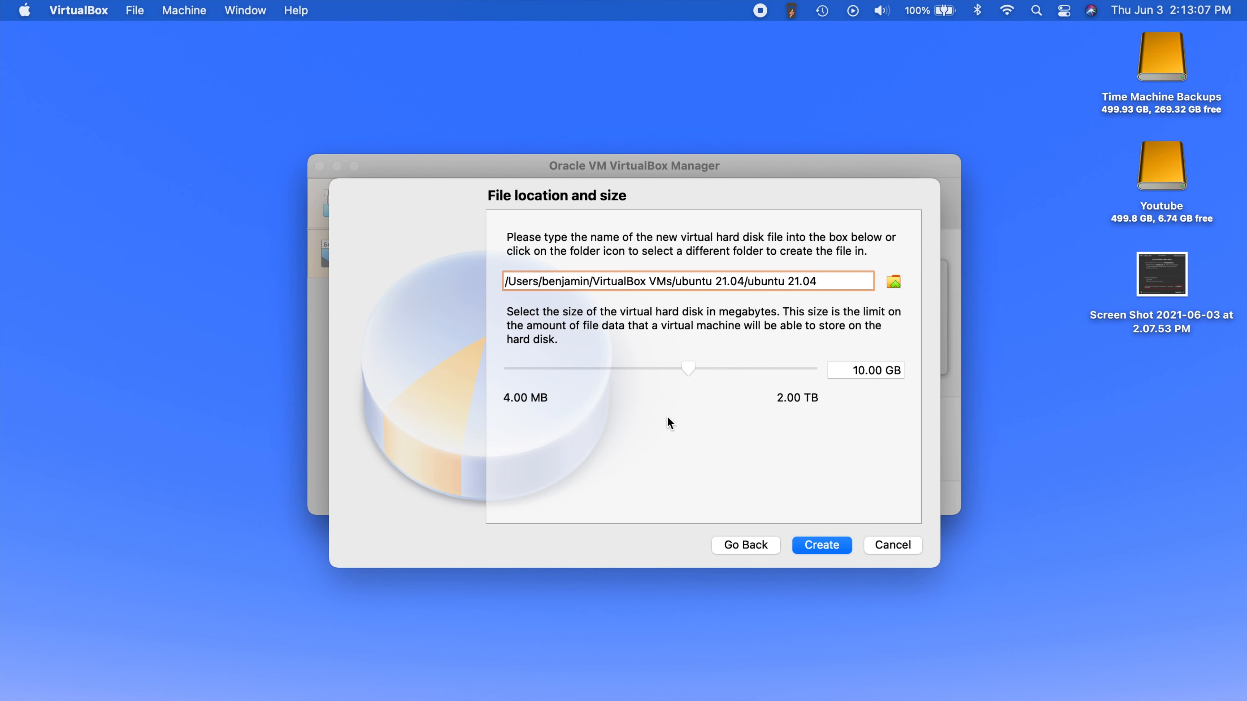
- Change the virtual disk size from 10.00 GB to 32.00 GB and create the disk
{"action": "left_click", "coordinate": [861, 370]}
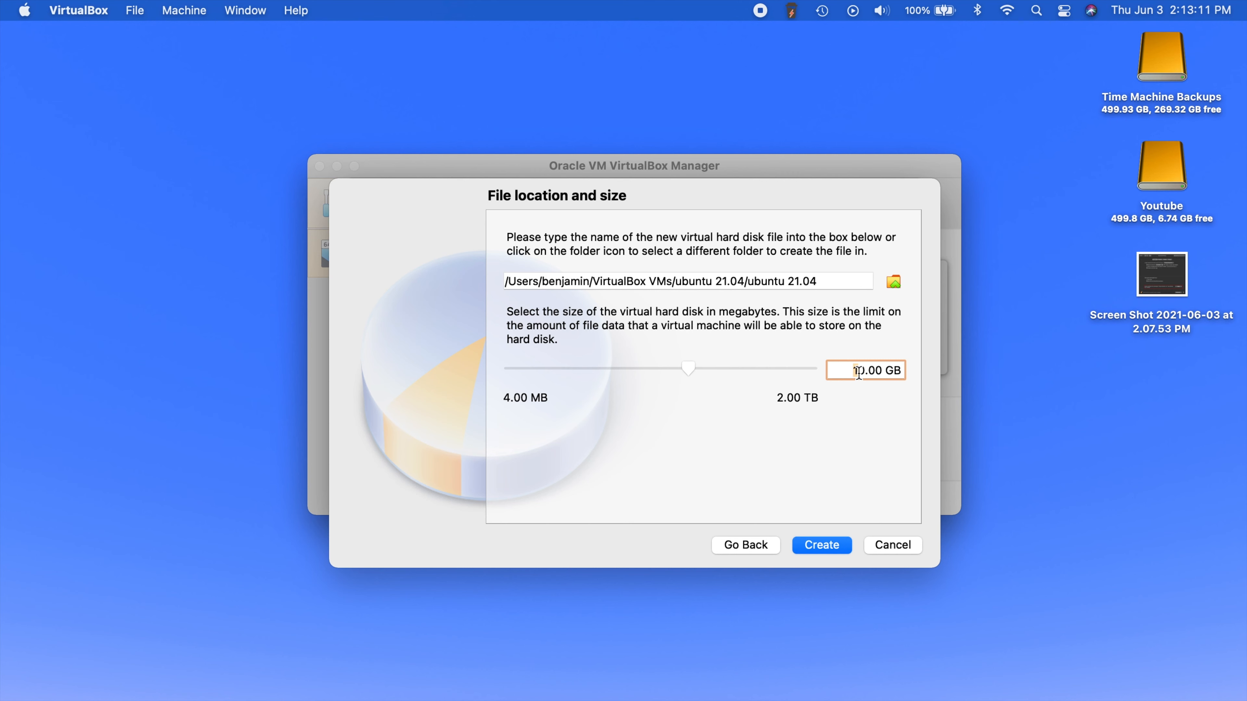
{"action": "key", "text": "BackSpace"}
{"action": "key", "text": "BackSpace"}
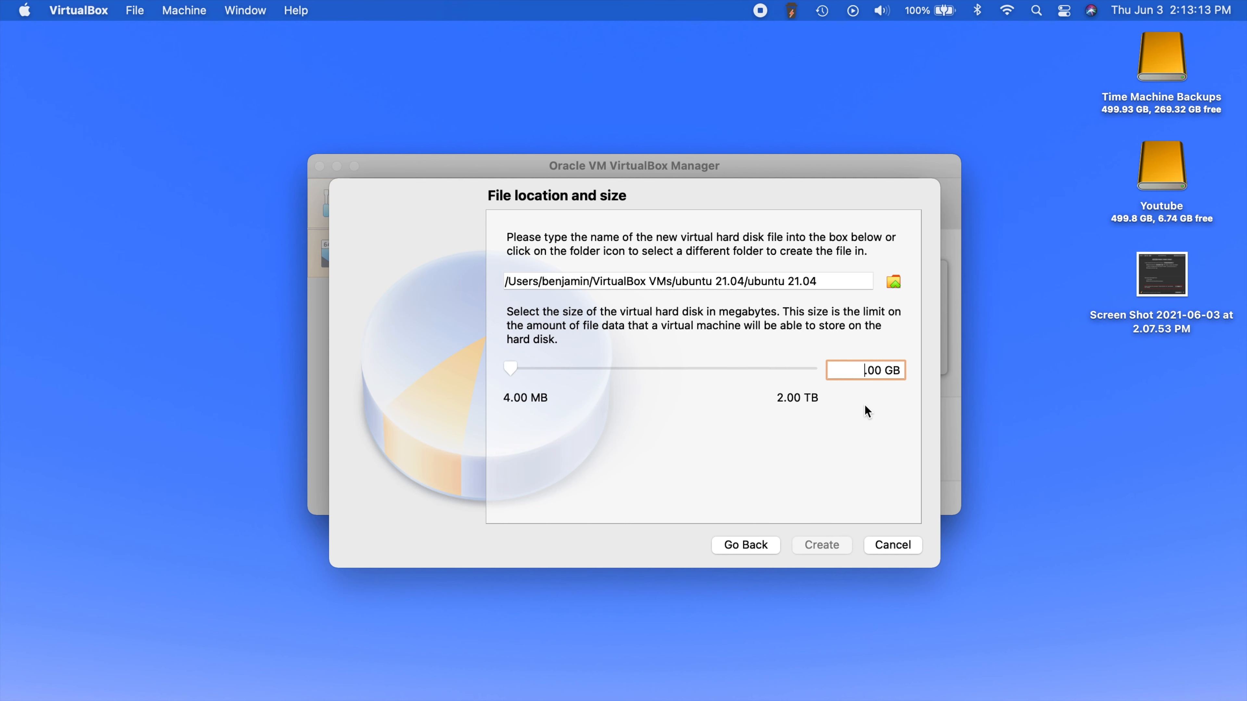
{"action": "type", "text": "32"}
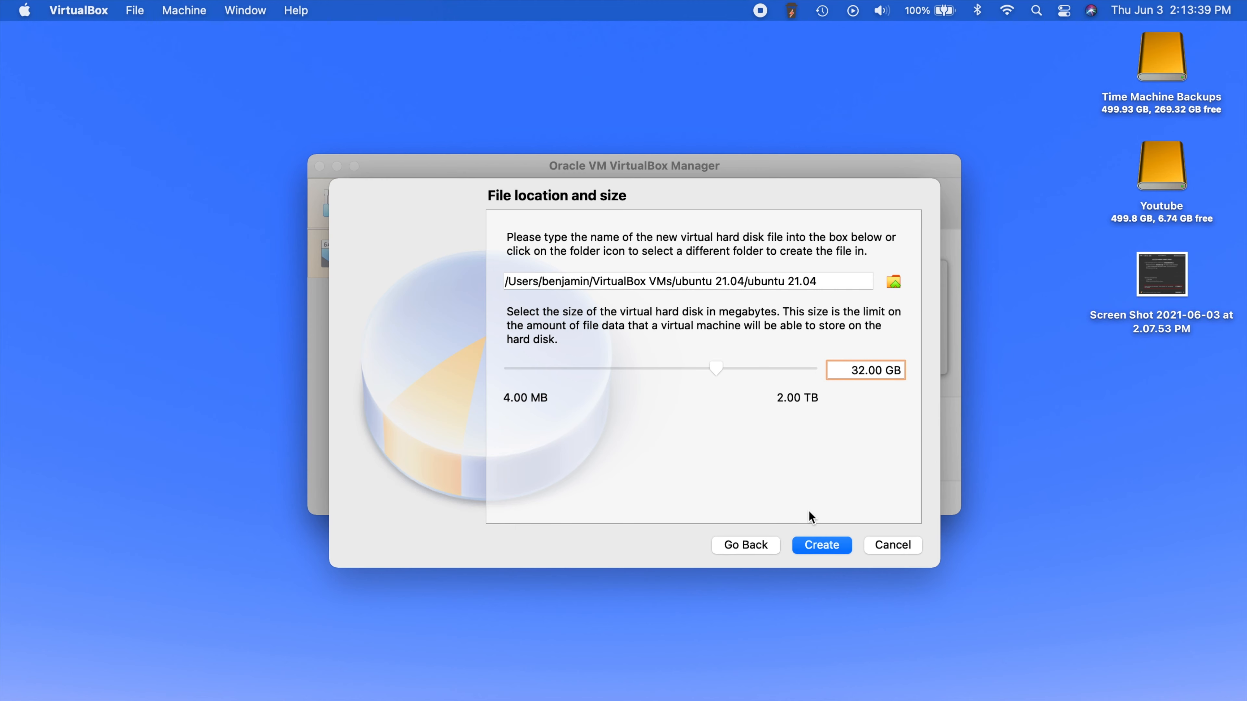
{"action": "left_click", "coordinate": [824, 544]}
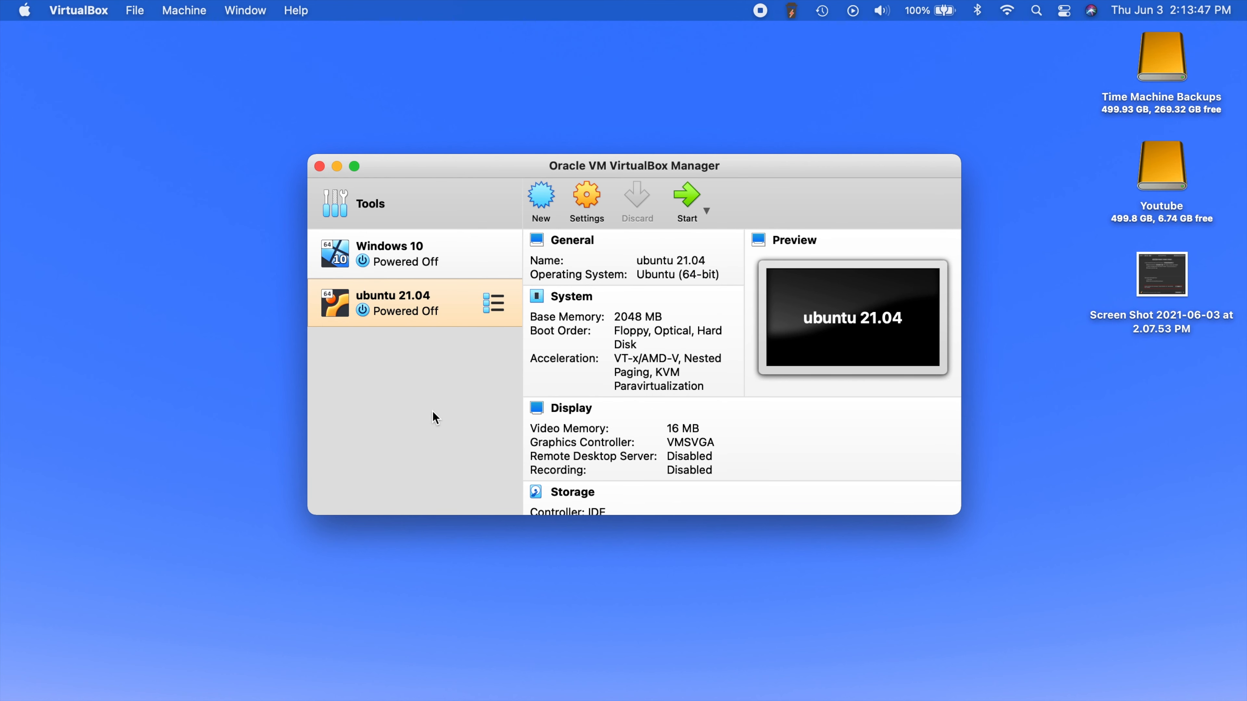
- Open the Settings window of the ubuntu 21.04 machine from the toolbar
{"action": "left_click", "coordinate": [588, 194]}
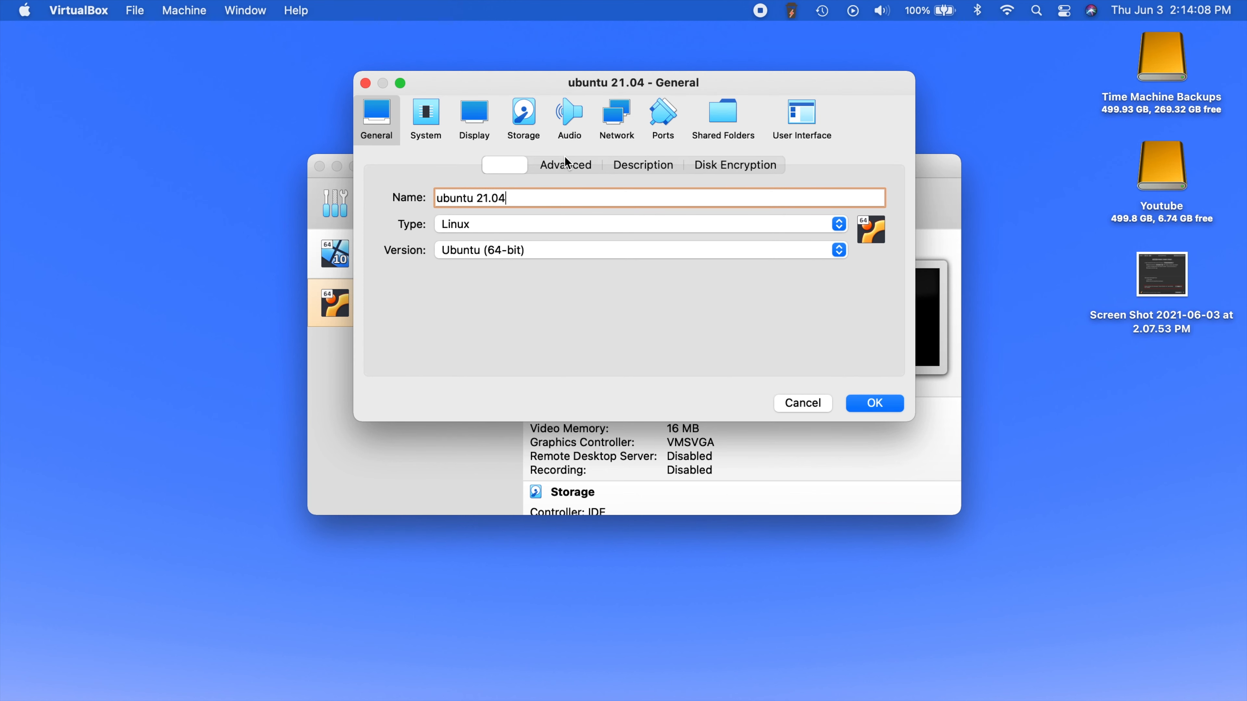
- Uncheck Floppy in the System > Motherboard boot order and review the Processor and Acceleration tabs
{"action": "left_click", "coordinate": [425, 120]}
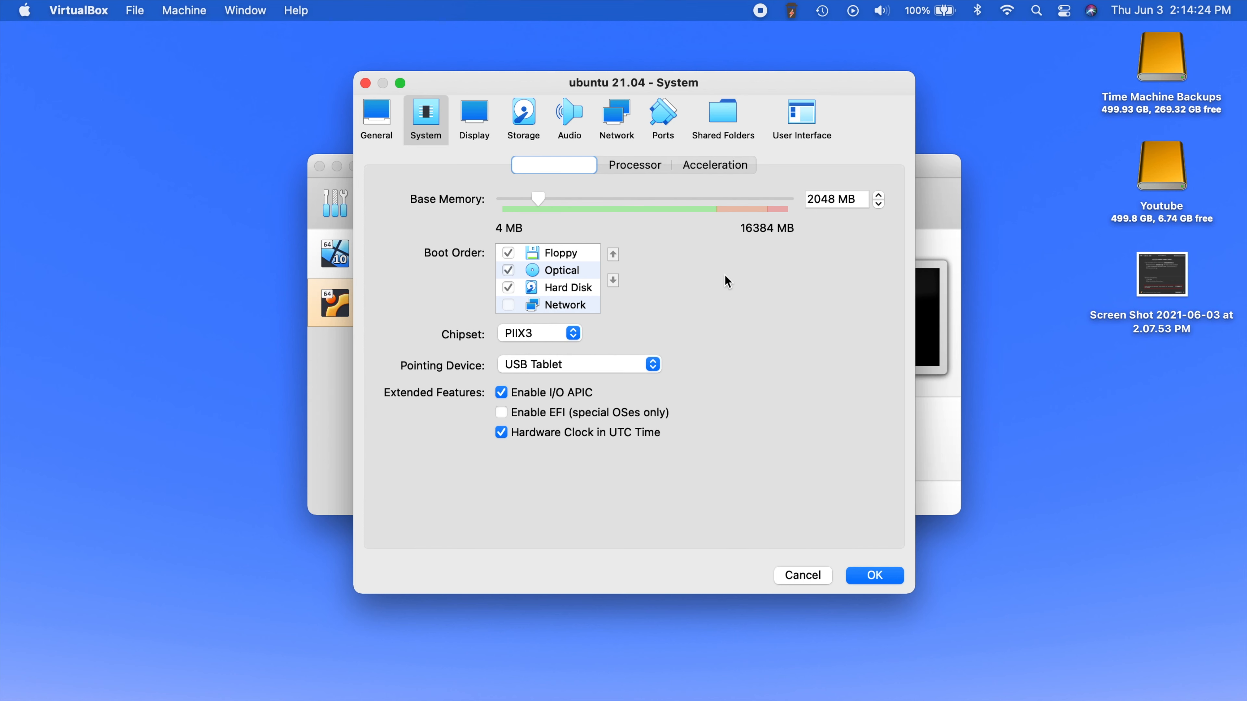
{"action": "left_click", "coordinate": [508, 253]}
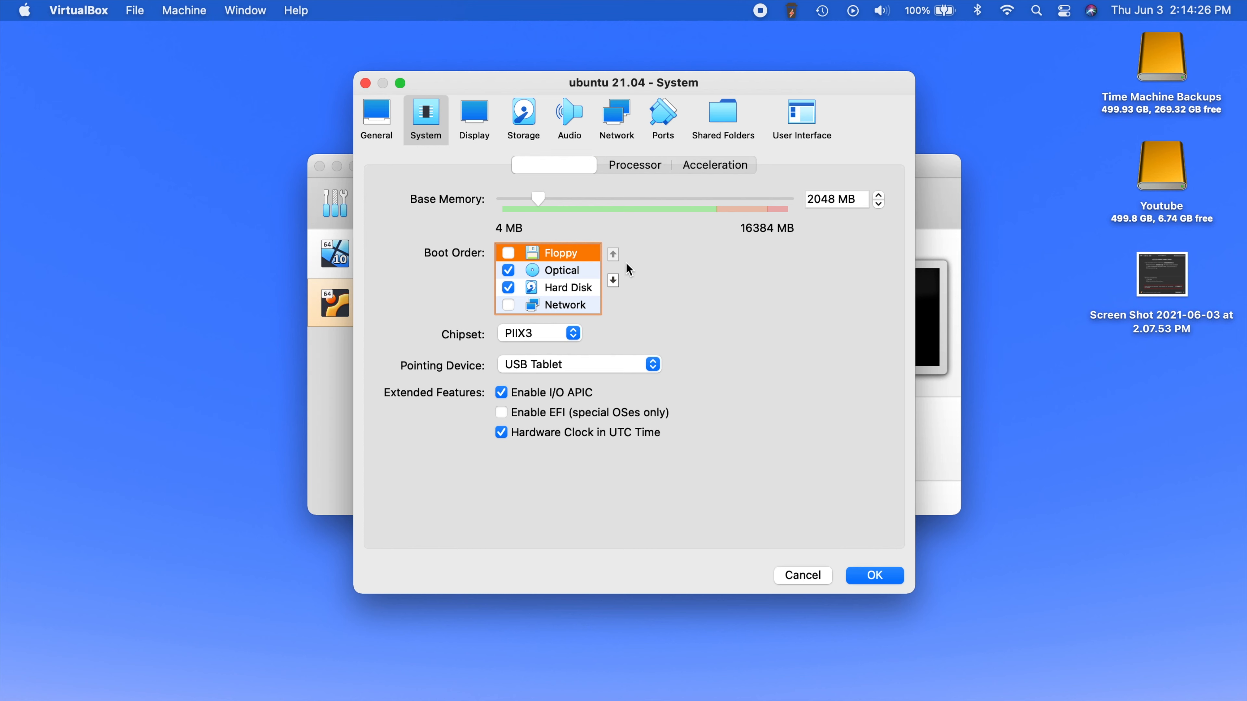
{"action": "left_click", "coordinate": [640, 166]}
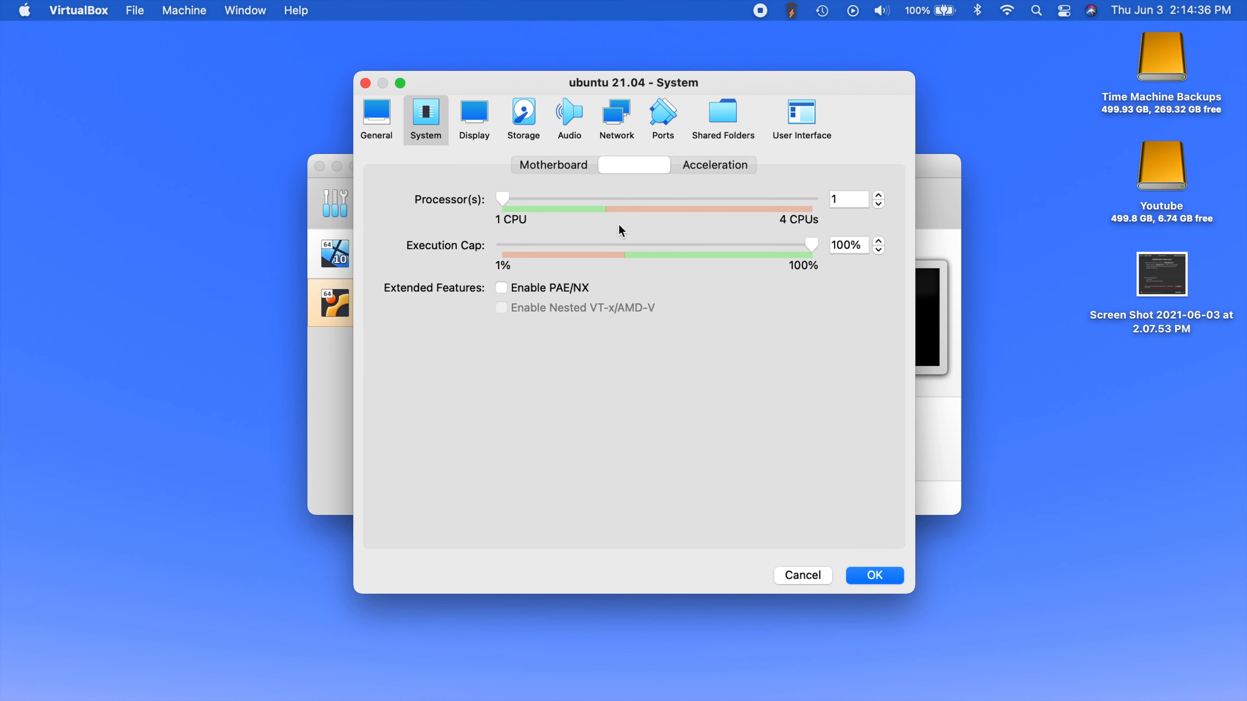
{"action": "left_click", "coordinate": [721, 166]}
{"action": "left_click", "coordinate": [486, 119]}
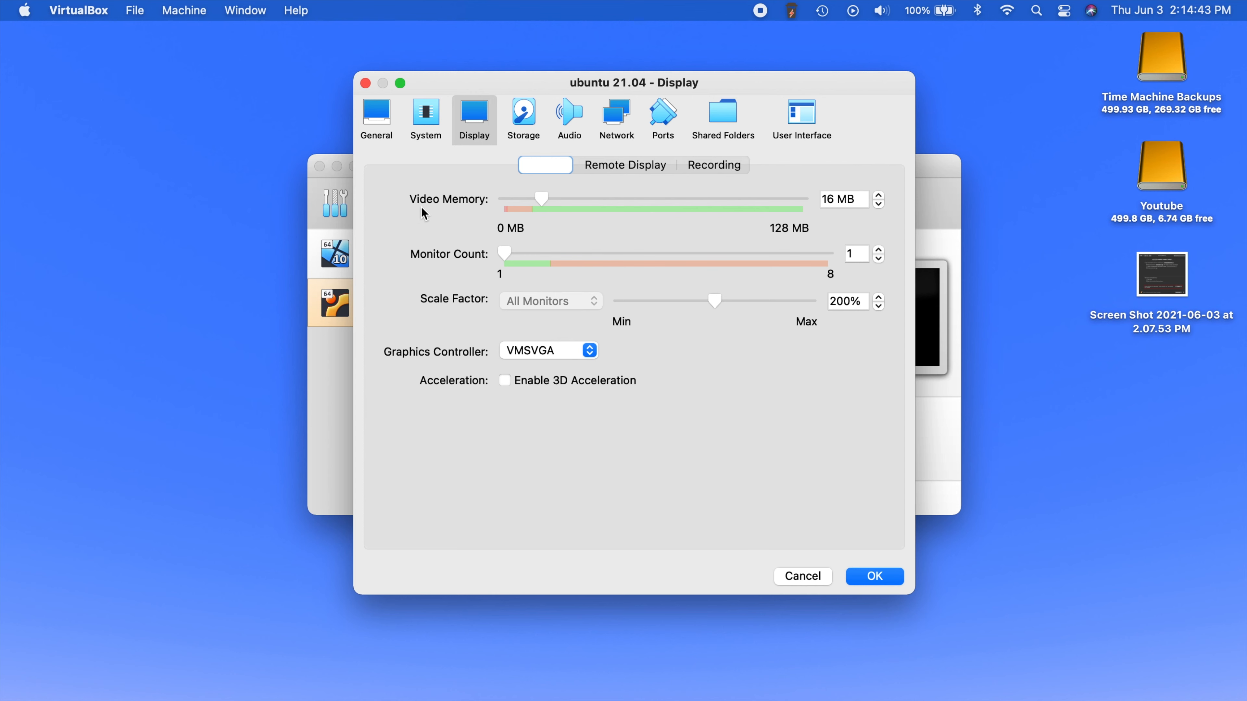
- Set video memory to the 128 MB maximum and switch to the Storage page
{"action": "left_click", "coordinate": [585, 200]}
{"action": "left_click_drag", "start_coordinate": [585, 201], "coordinate": [890, 175]}
{"action": "left_click", "coordinate": [524, 124]}
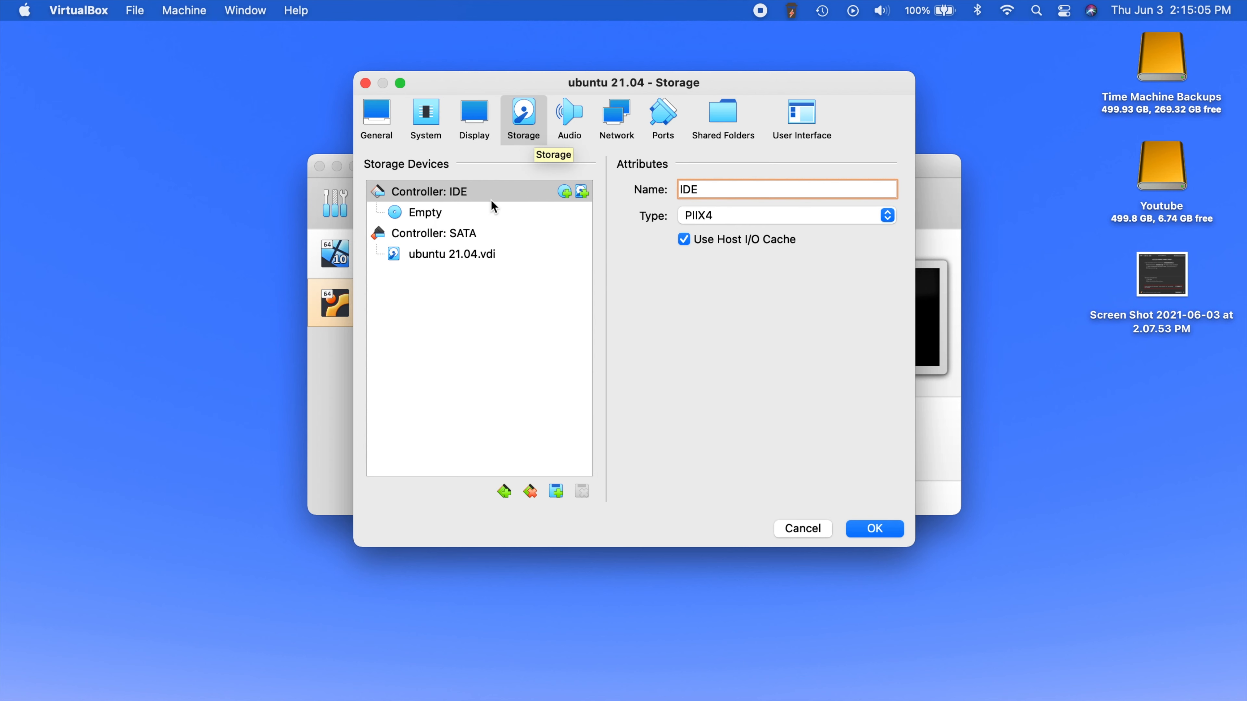
- Attach ubuntu-21.04-desktop-amd64.iso to the empty IDE optical drive
{"action": "left_click", "coordinate": [442, 220]}
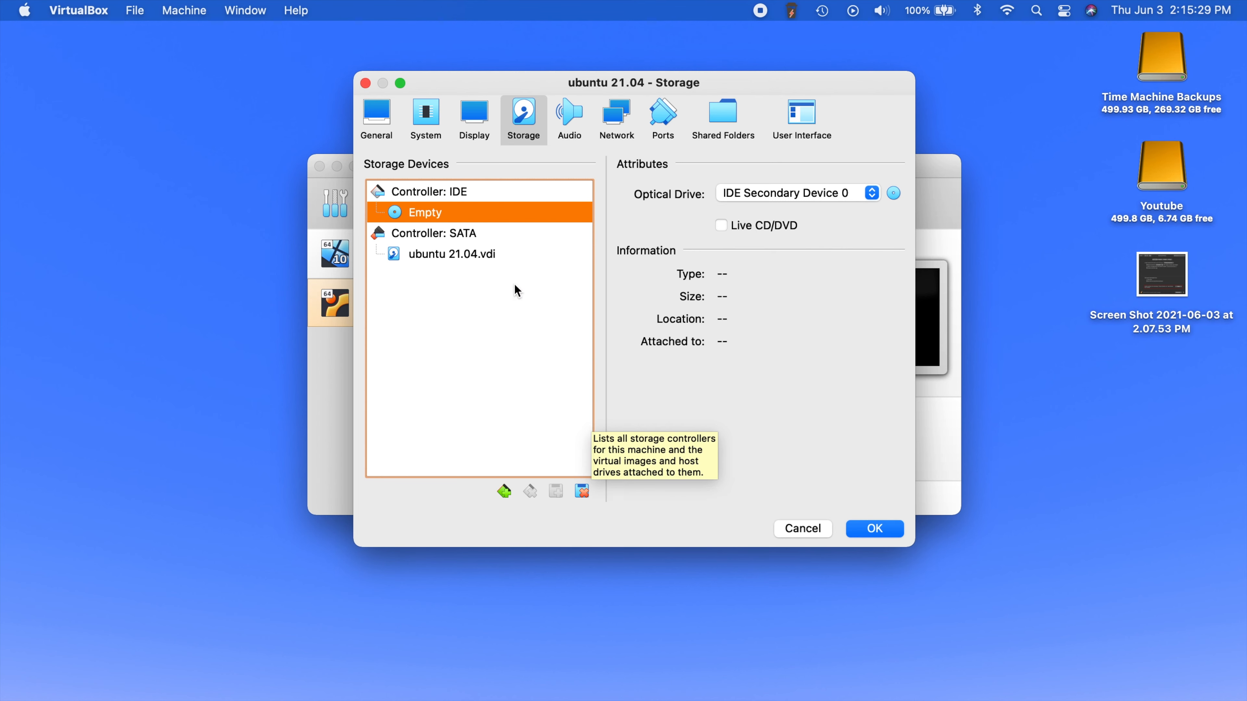
{"action": "left_click", "coordinate": [893, 193]}
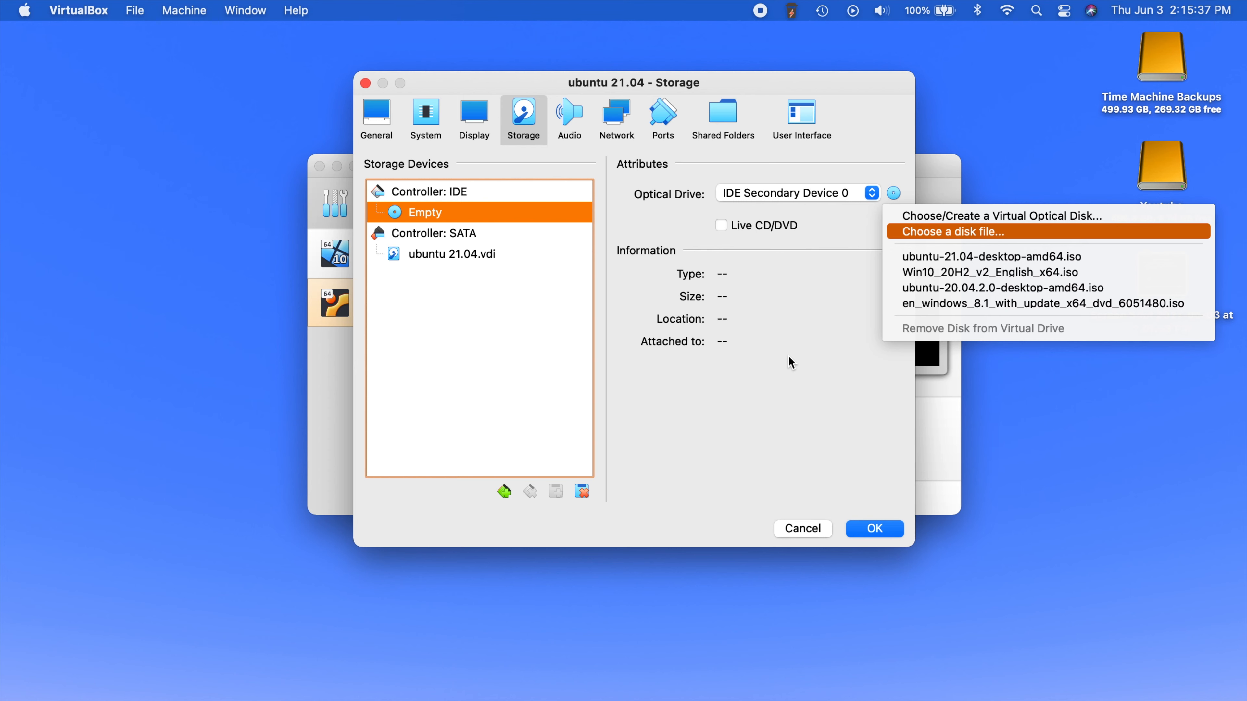
{"action": "key", "text": "Return"}
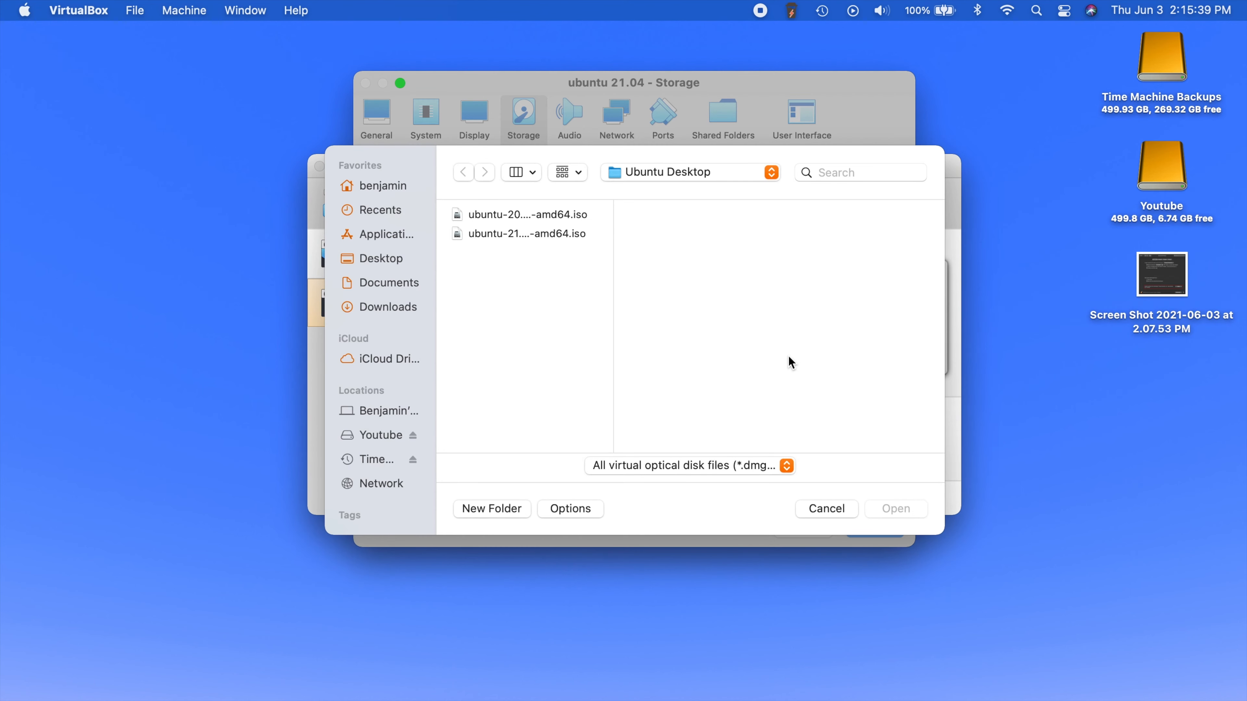
{"action": "left_click", "coordinate": [543, 232]}
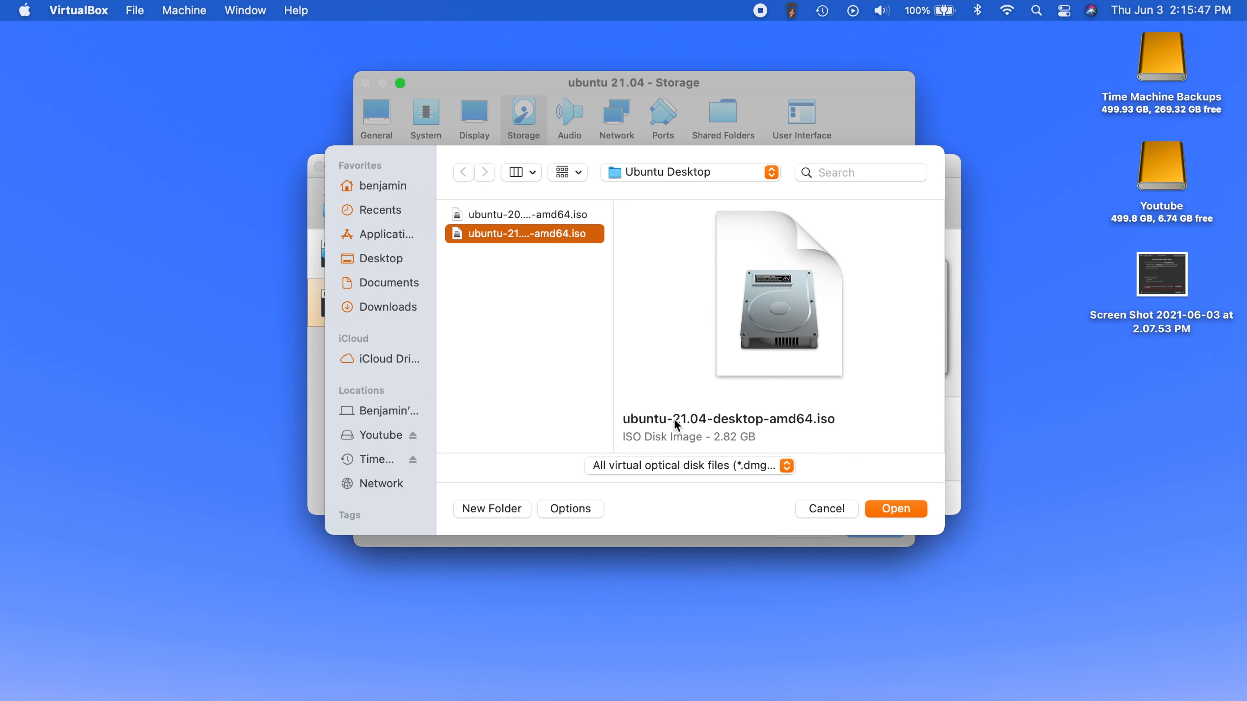
{"action": "left_click", "coordinate": [897, 509]}
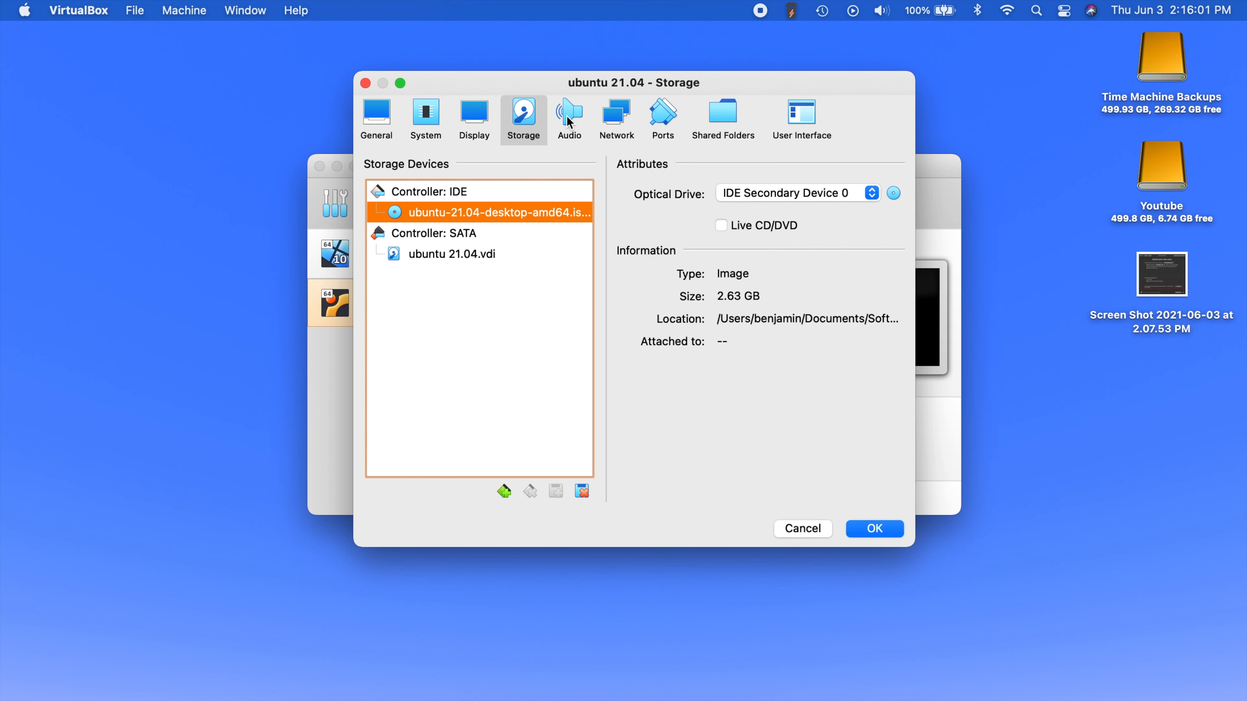
- Look through the Audio, Network and Ports settings pages
{"action": "left_click", "coordinate": [570, 119]}
{"action": "left_click", "coordinate": [616, 118]}
{"action": "left_click", "coordinate": [664, 118]}
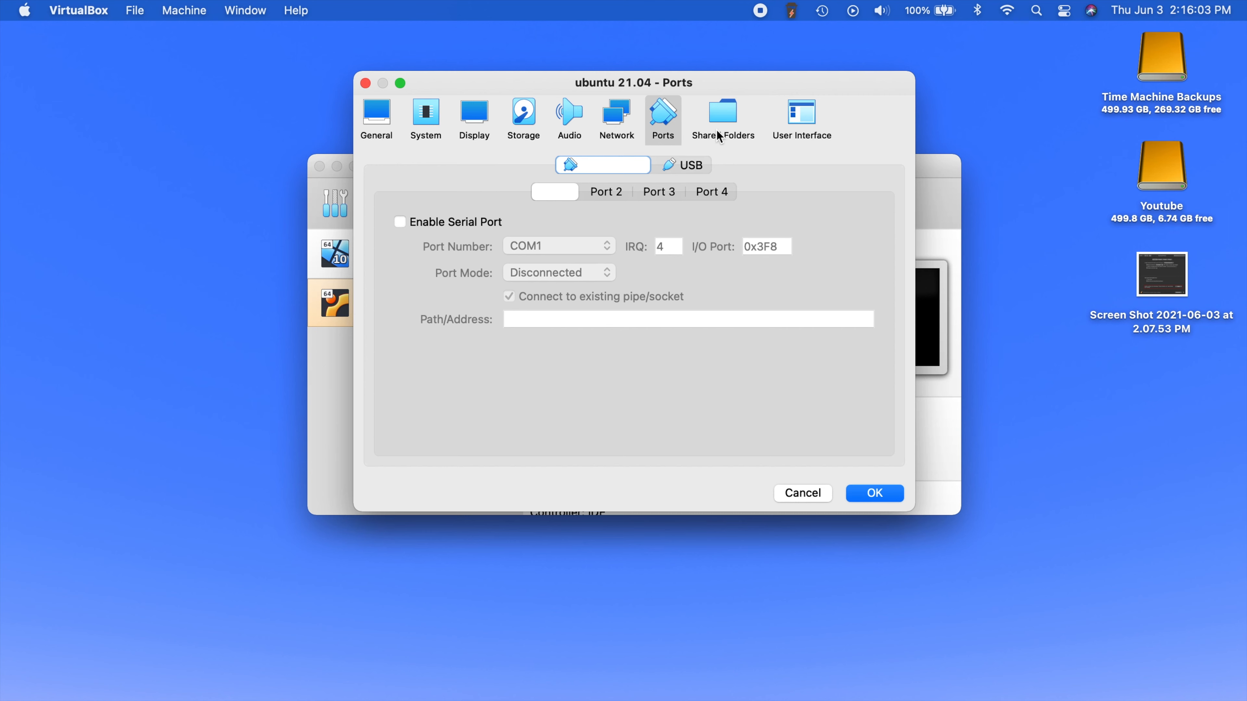
- Check the Shared Folders page, then save the ubuntu 21.04 settings with OK
{"action": "left_click", "coordinate": [720, 137]}
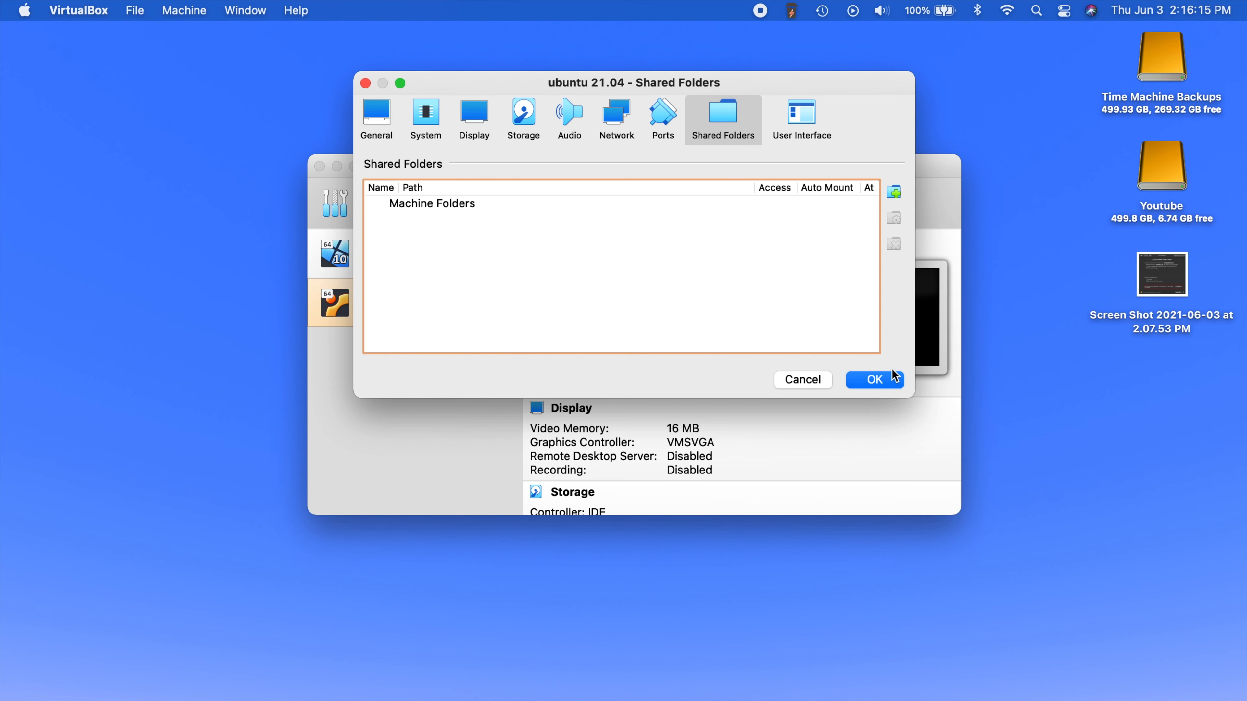
{"action": "left_click", "coordinate": [884, 379]}
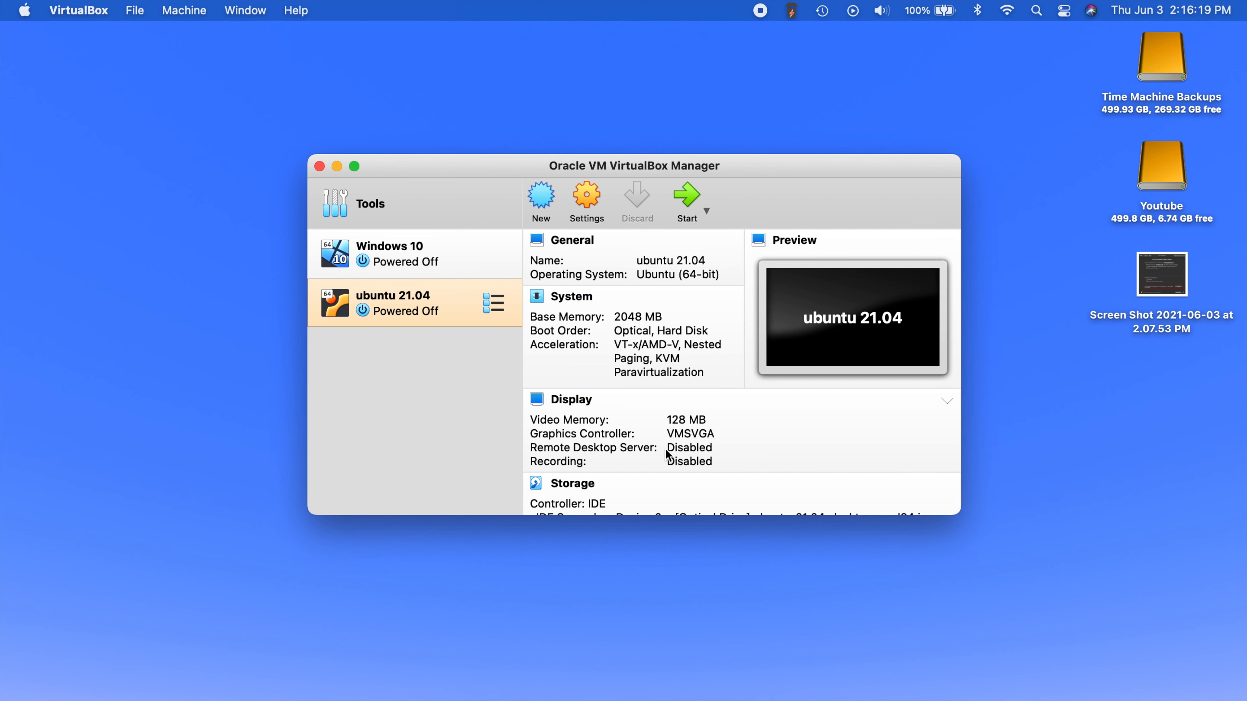
- Start ubuntu 21.04 and browse for an optical disk image in the start-up disk prompt
{"action": "left_click", "coordinate": [692, 192]}
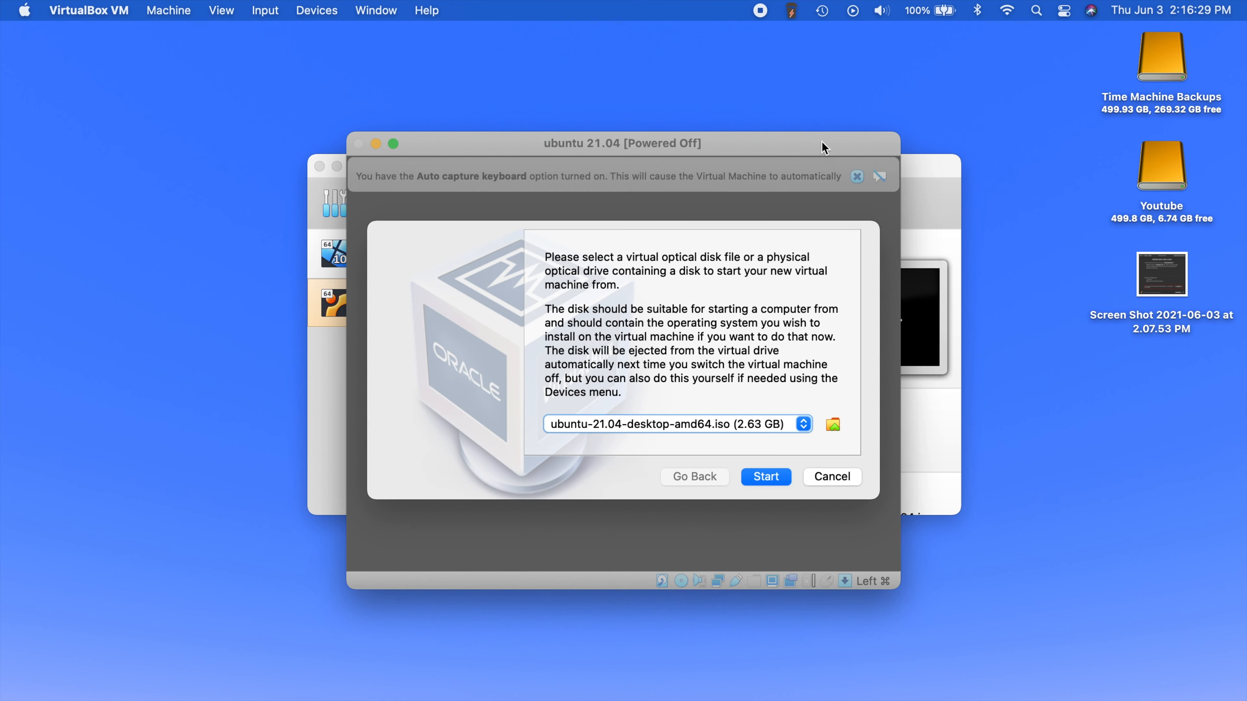
{"action": "left_click", "coordinate": [834, 426]}
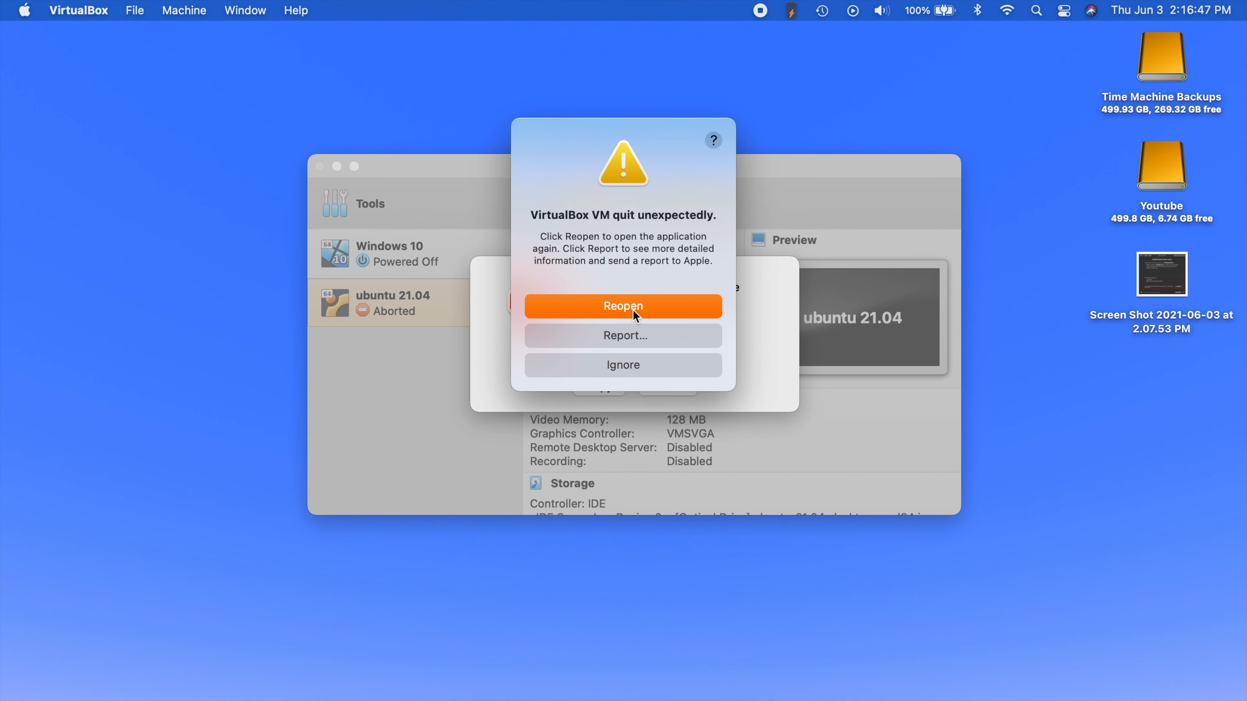
- Ignore the VM crash report and dismiss the failed-session error
{"action": "left_click", "coordinate": [631, 363]}
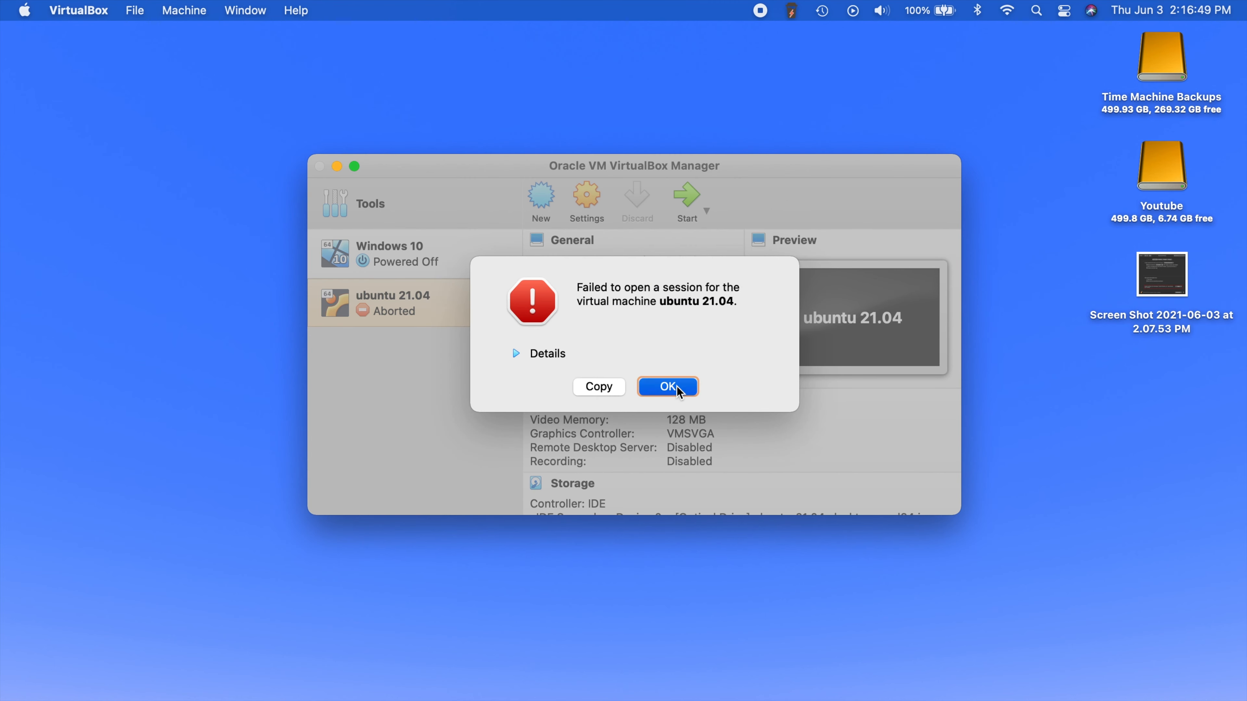
{"action": "left_click", "coordinate": [667, 387]}
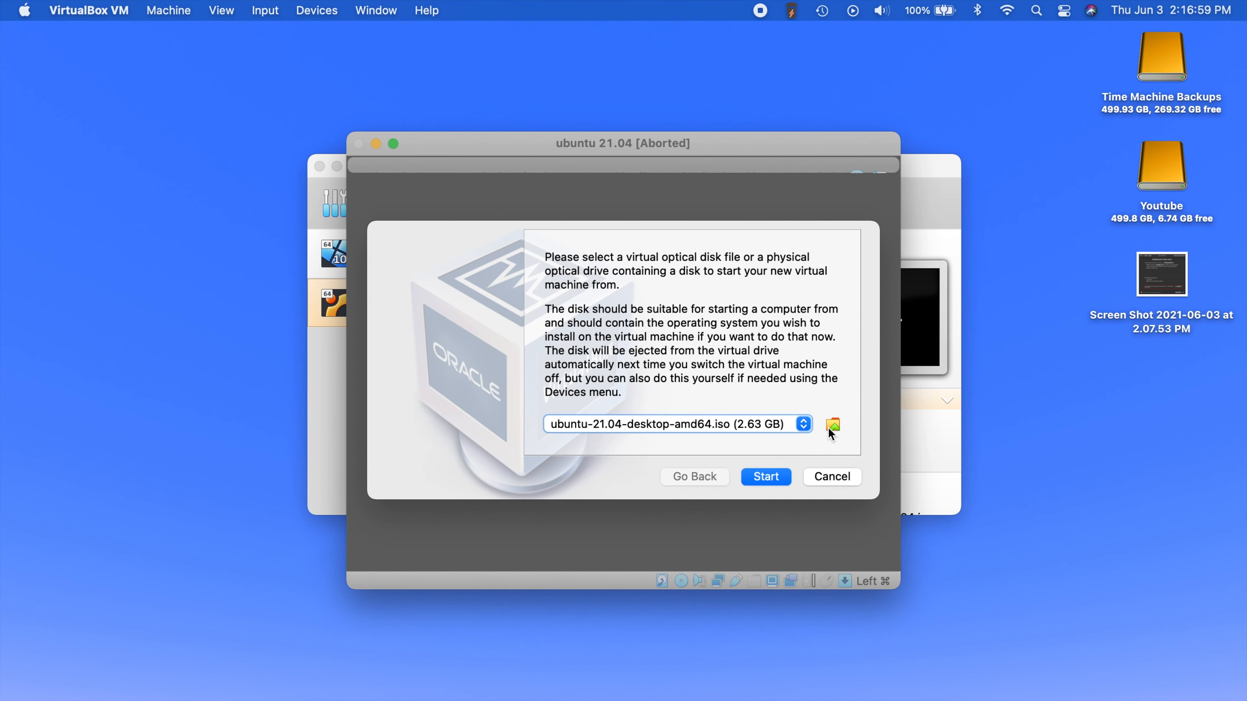
- Keep ubuntu-21.04-desktop-amd64.iso as the start-up disk and boot the machine from it
{"action": "left_click", "coordinate": [655, 425]}
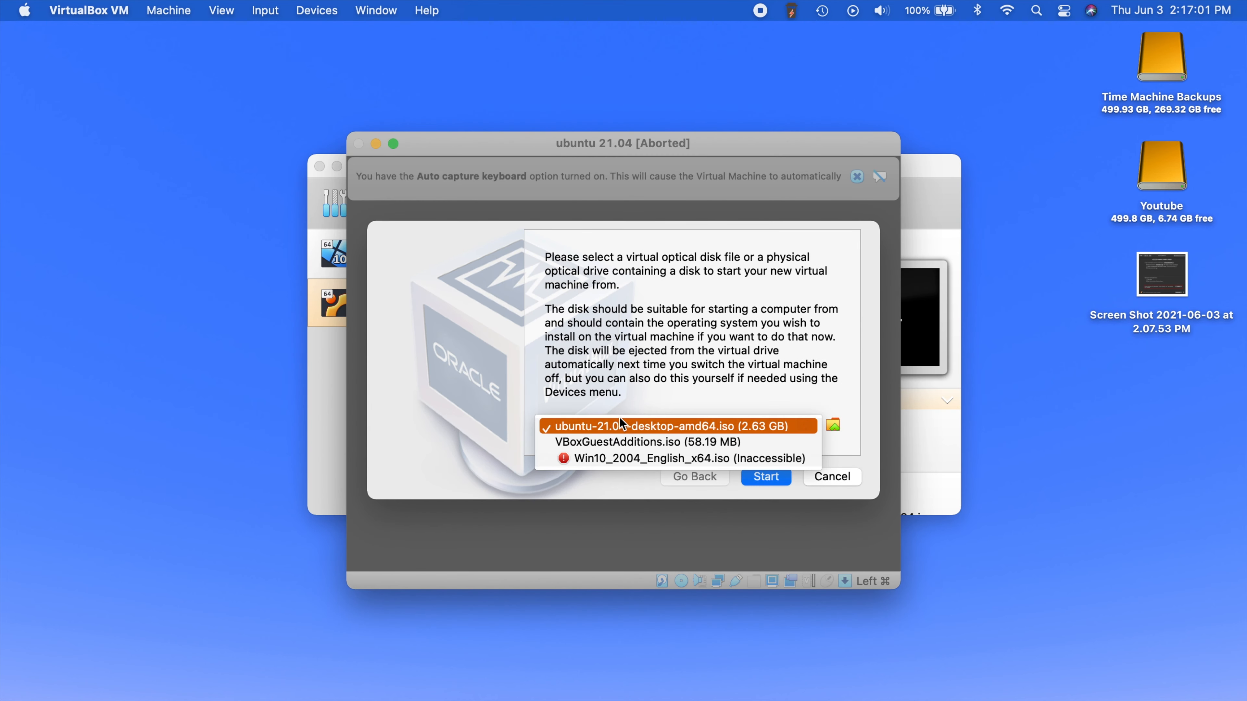
{"action": "left_click", "coordinate": [655, 426]}
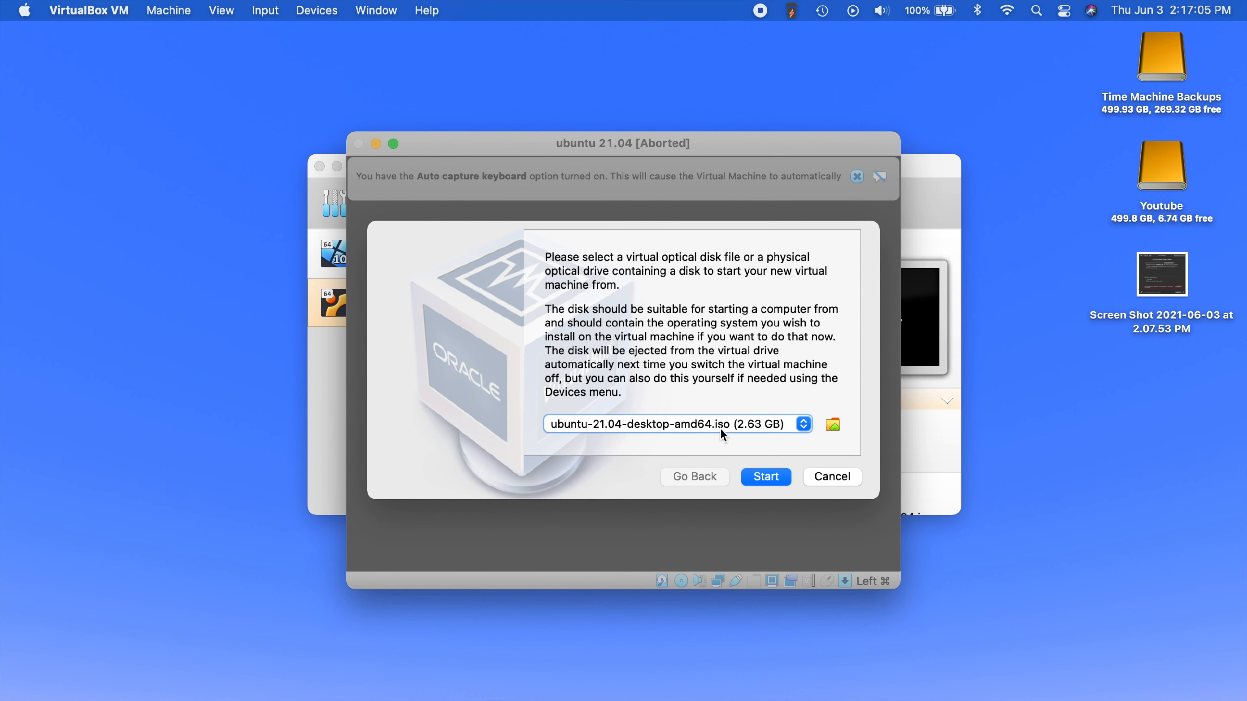
{"action": "left_click", "coordinate": [762, 476]}
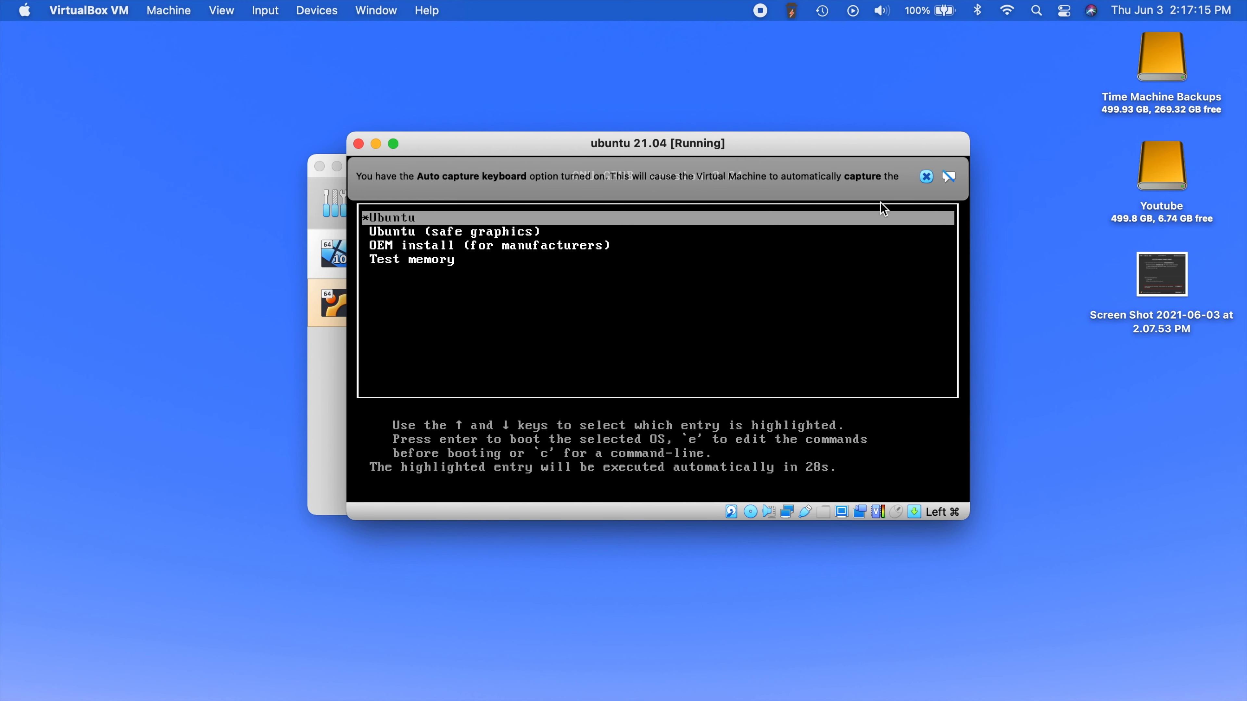
- Close the keyboard auto-capture notice and boot the Ubuntu GRUB entry
{"action": "left_click", "coordinate": [925, 177]}
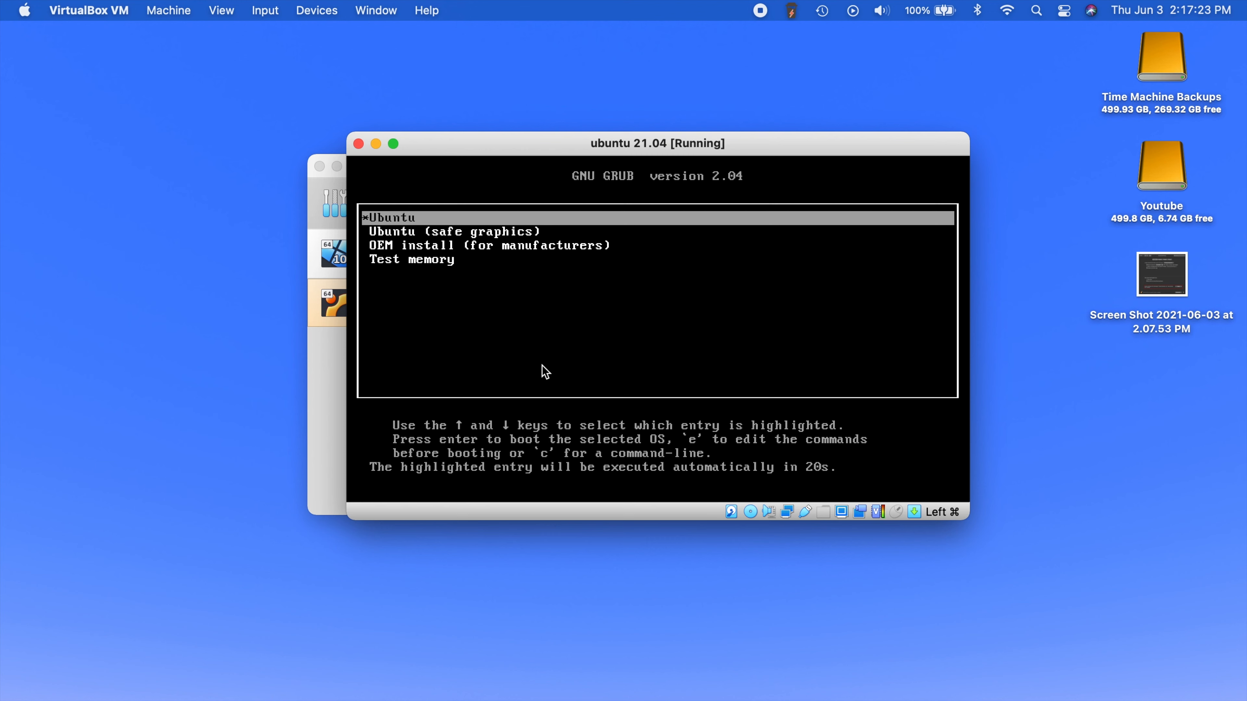
{"action": "key", "text": "Return"}
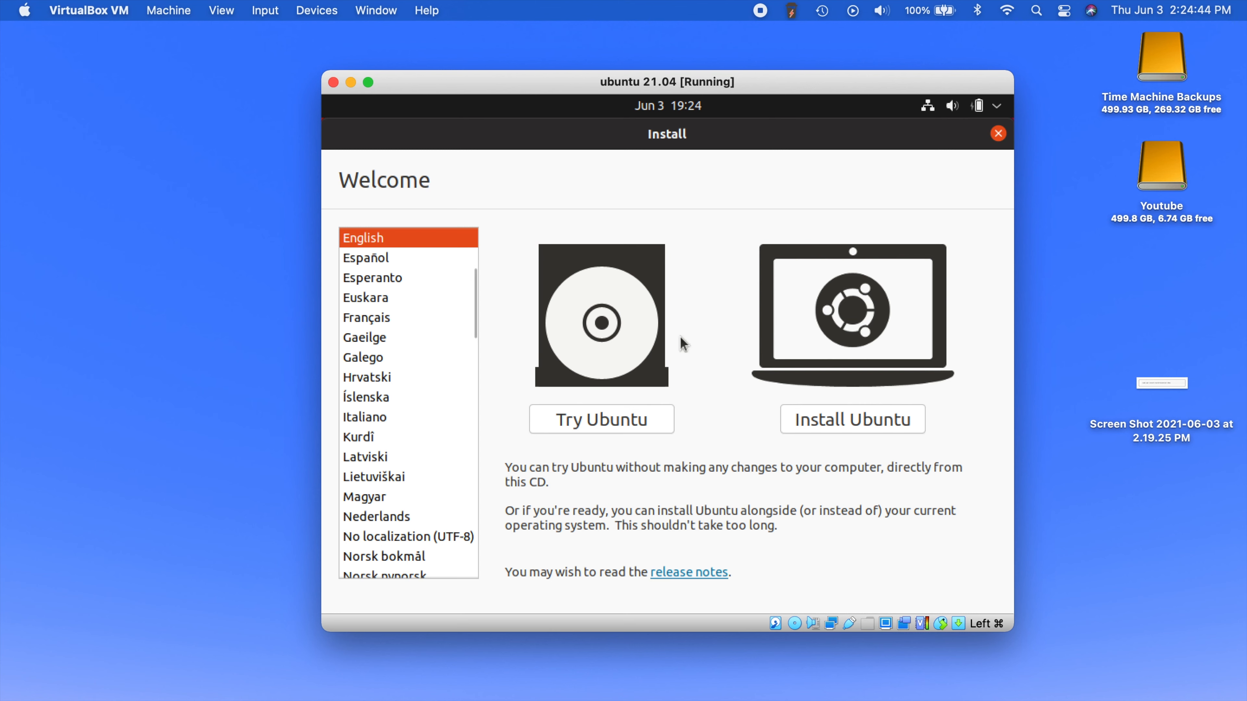
- Choose Install Ubuntu and continue with the English (US) keyboard layout
{"action": "left_click", "coordinate": [822, 420]}
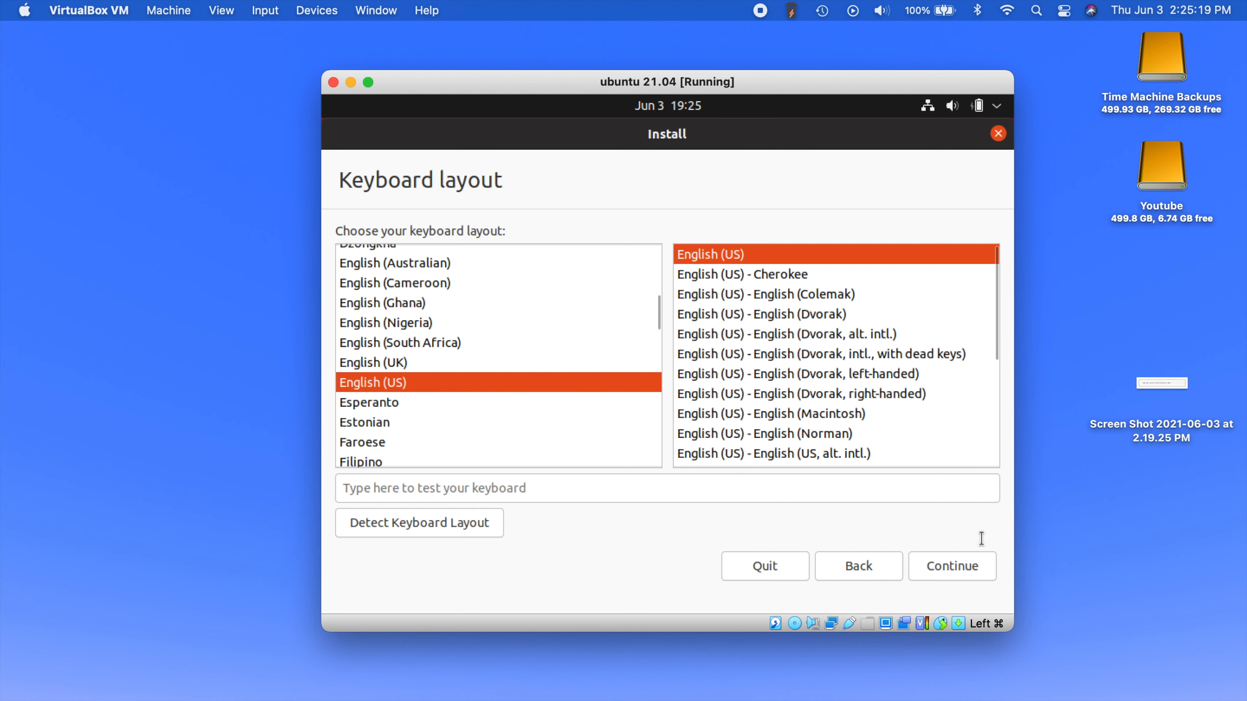
{"action": "left_click", "coordinate": [950, 570]}
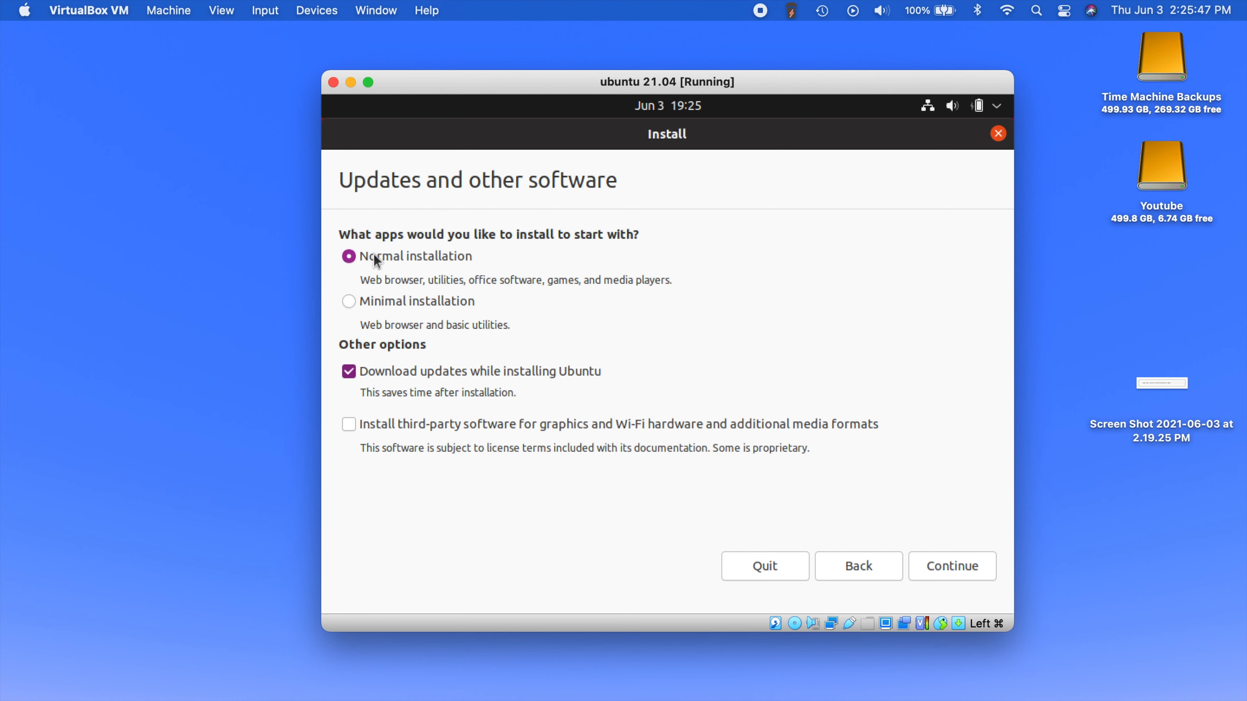
- Select Minimal installation with update downloads kept on, and continue to Installation type
{"action": "left_click", "coordinate": [354, 303]}
{"action": "left_click", "coordinate": [956, 566]}
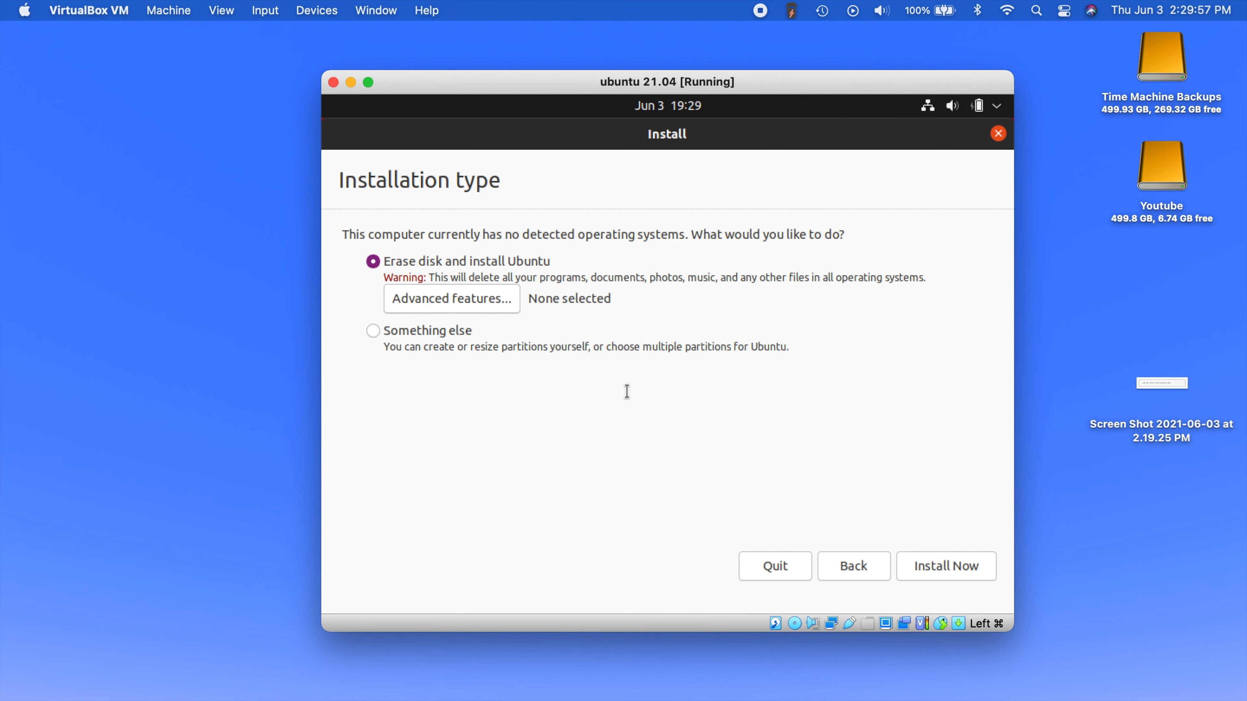
- Install Now with Erase disk and install Ubuntu, confirming the disk write changes
{"action": "left_click", "coordinate": [948, 566]}
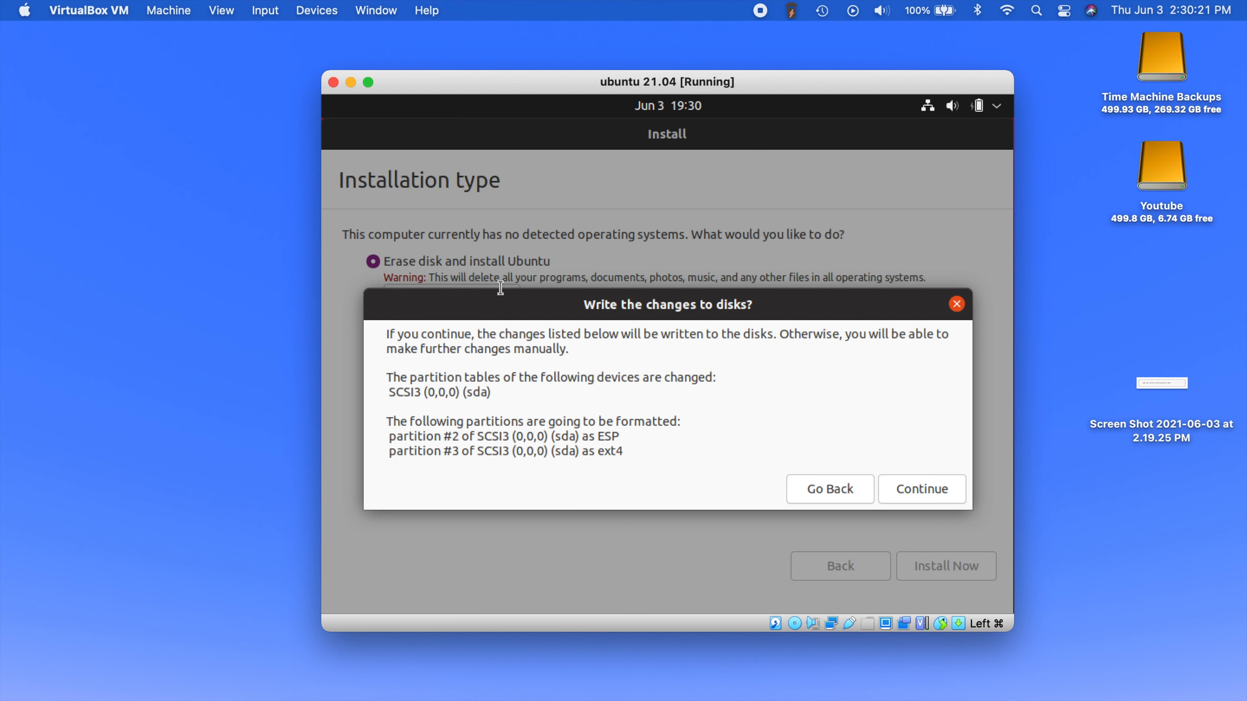
{"action": "left_click", "coordinate": [912, 490]}
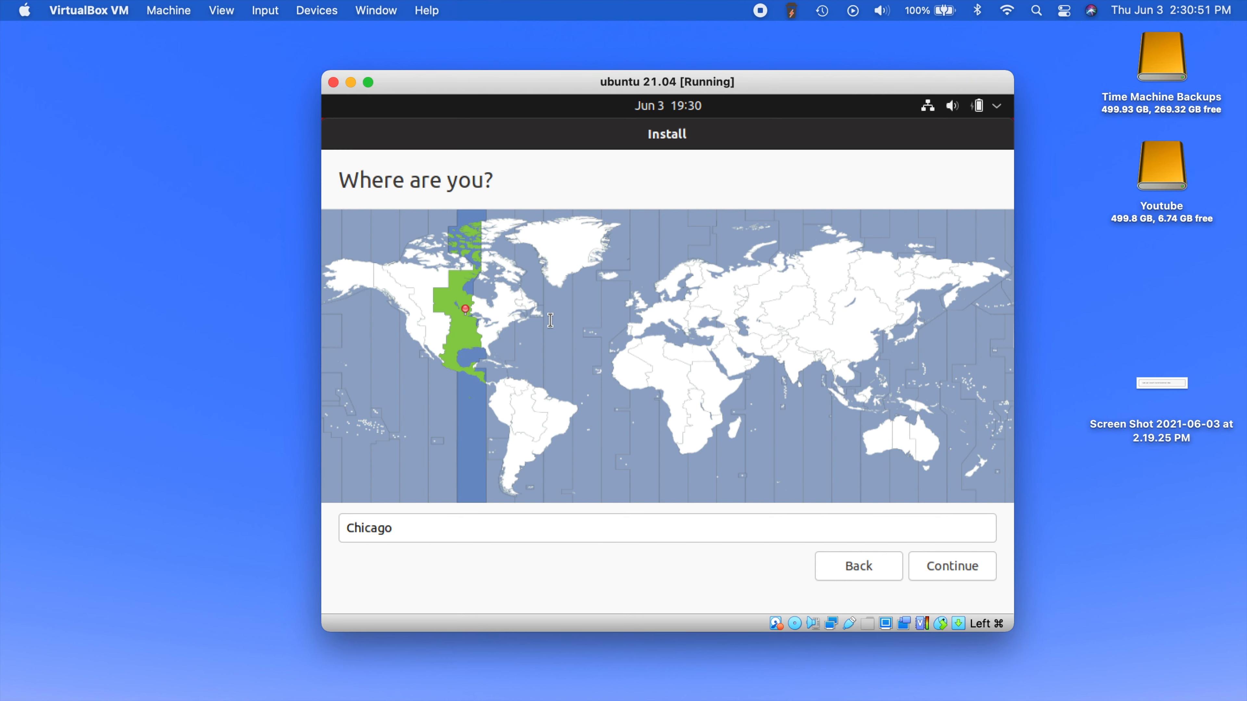
- Keep Chicago as the location and enter the user's name
{"action": "left_click", "coordinate": [945, 577]}
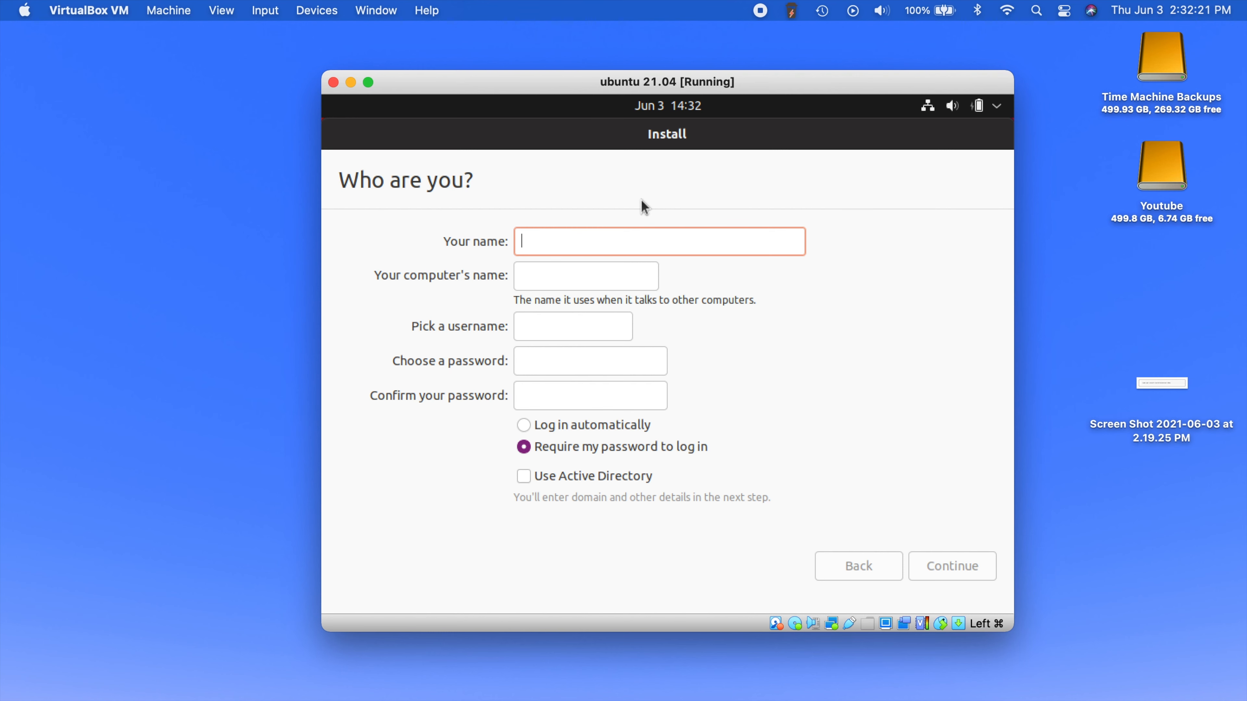
{"action": "type", "text": "benjamin"}
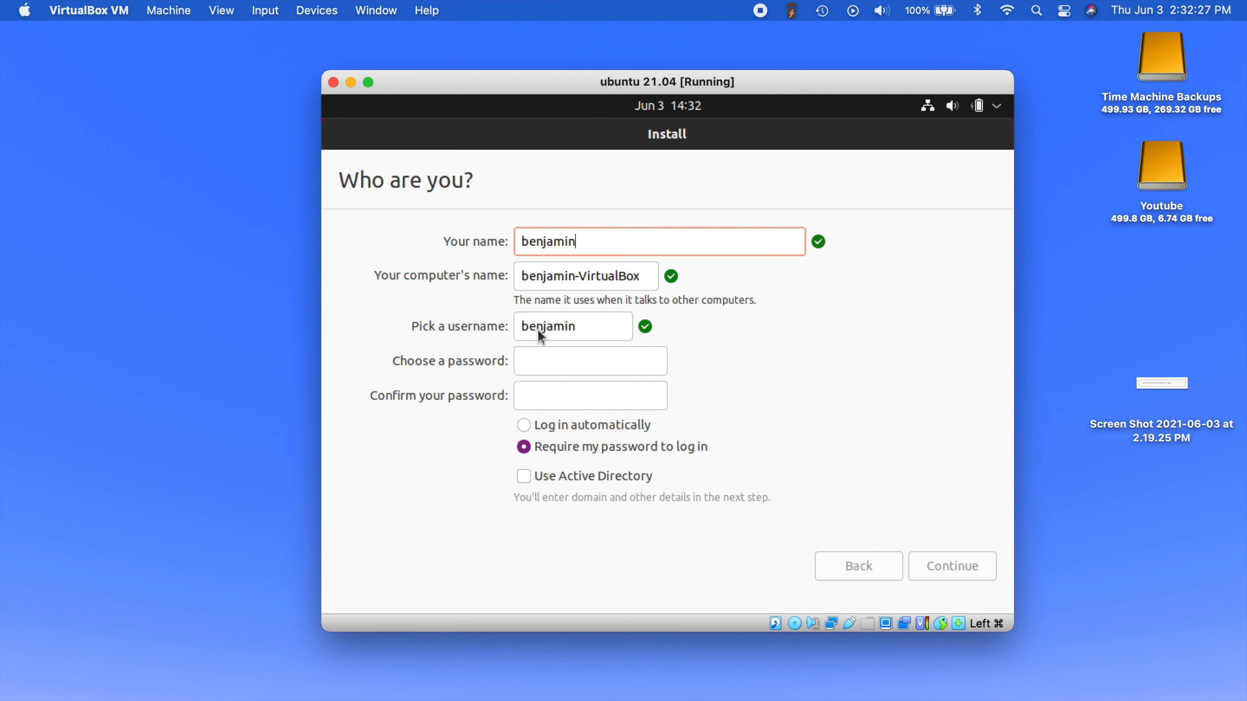
- Set and confirm the account password, enable automatic login, and start the install
{"action": "left_click", "coordinate": [565, 366]}
{"action": "key", "text": "Tab"}
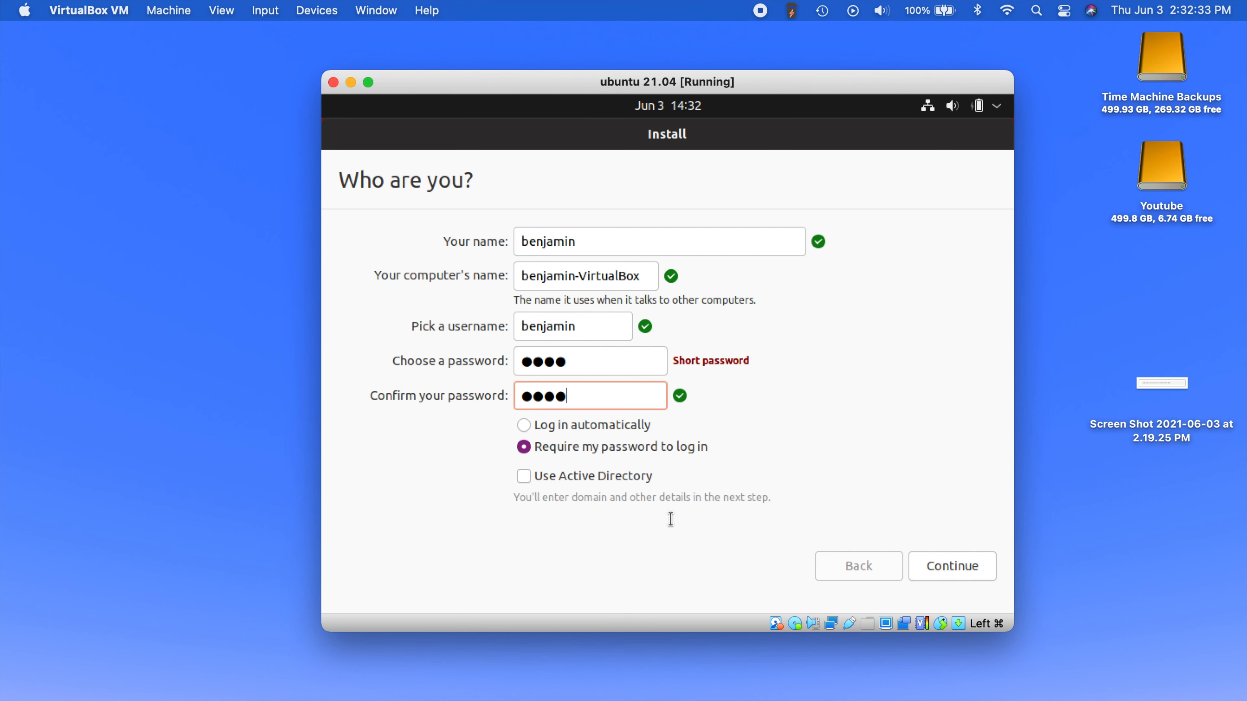
{"action": "left_click", "coordinate": [523, 425]}
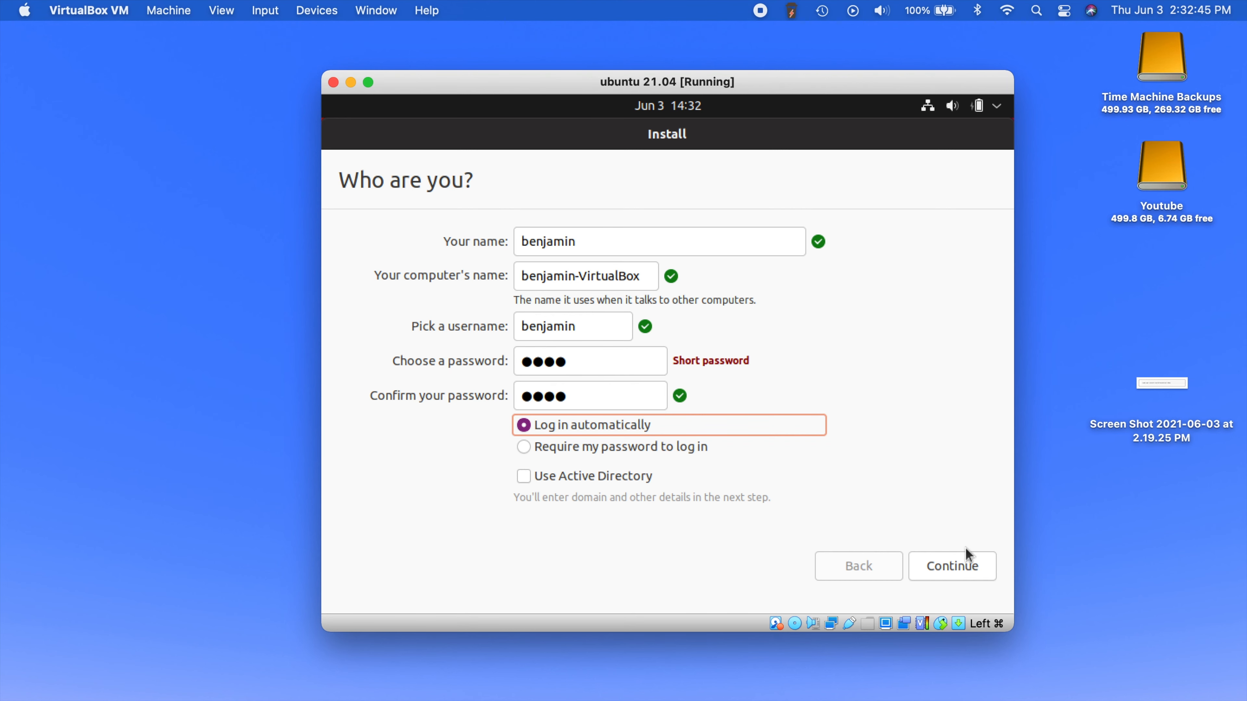
{"action": "key", "text": "Return"}
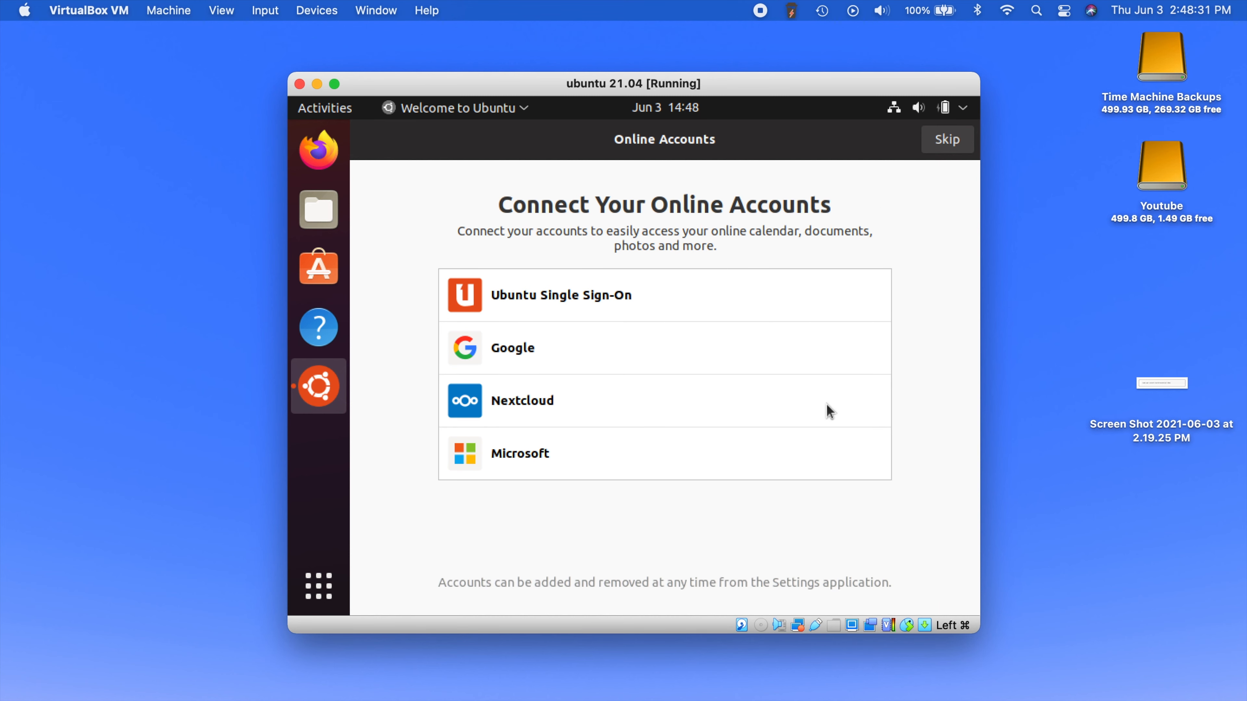
- Skip online accounts, choose not to send system info, and get past the Privacy page
{"action": "left_click", "coordinate": [947, 141]}
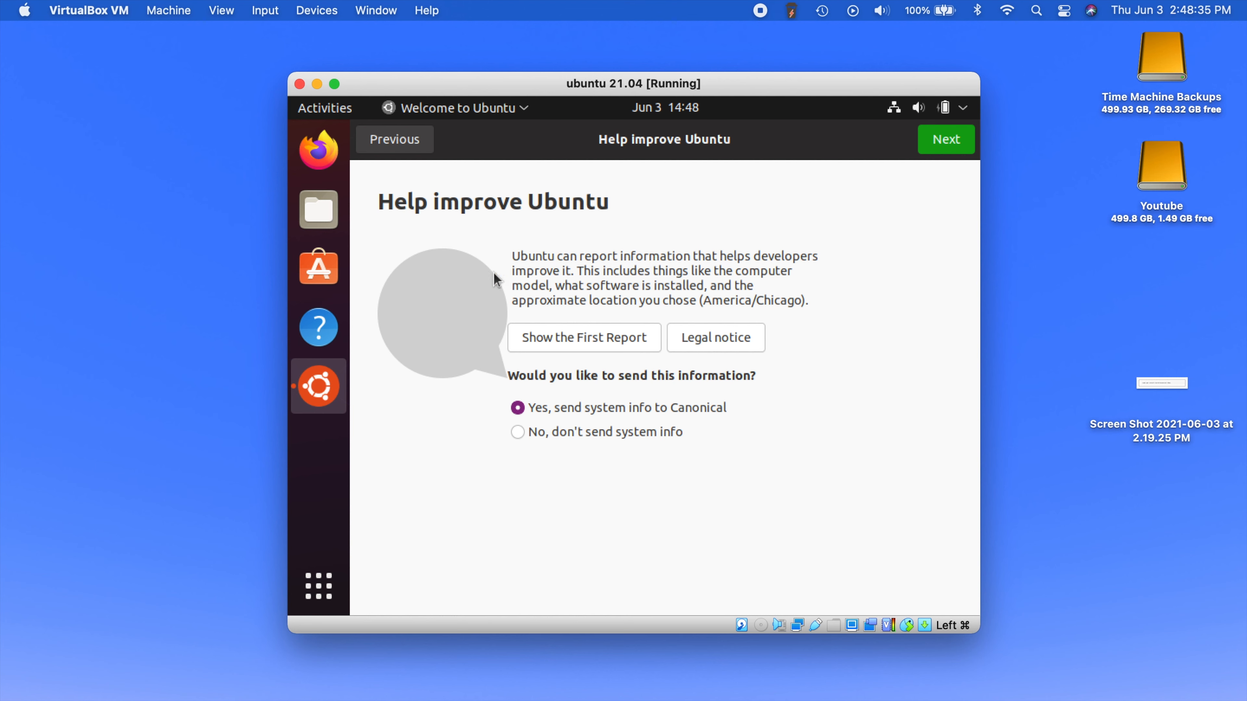
{"action": "left_click", "coordinate": [518, 435]}
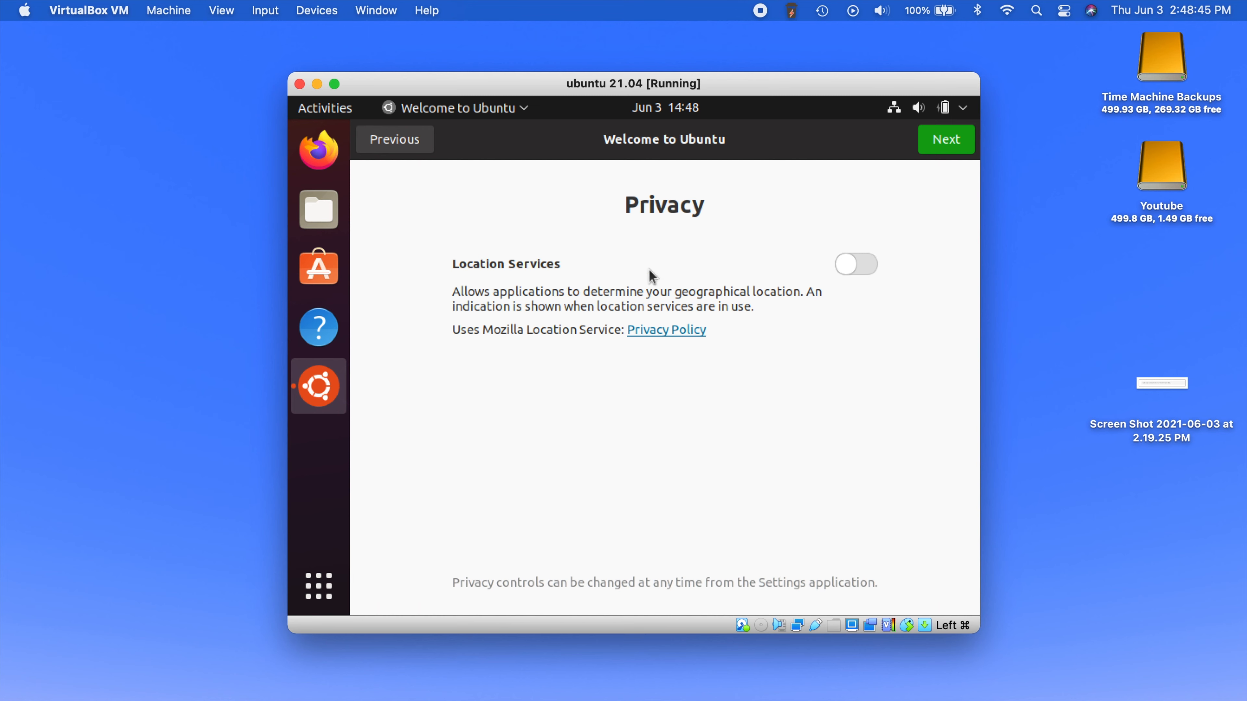
{"action": "left_click", "coordinate": [945, 147]}
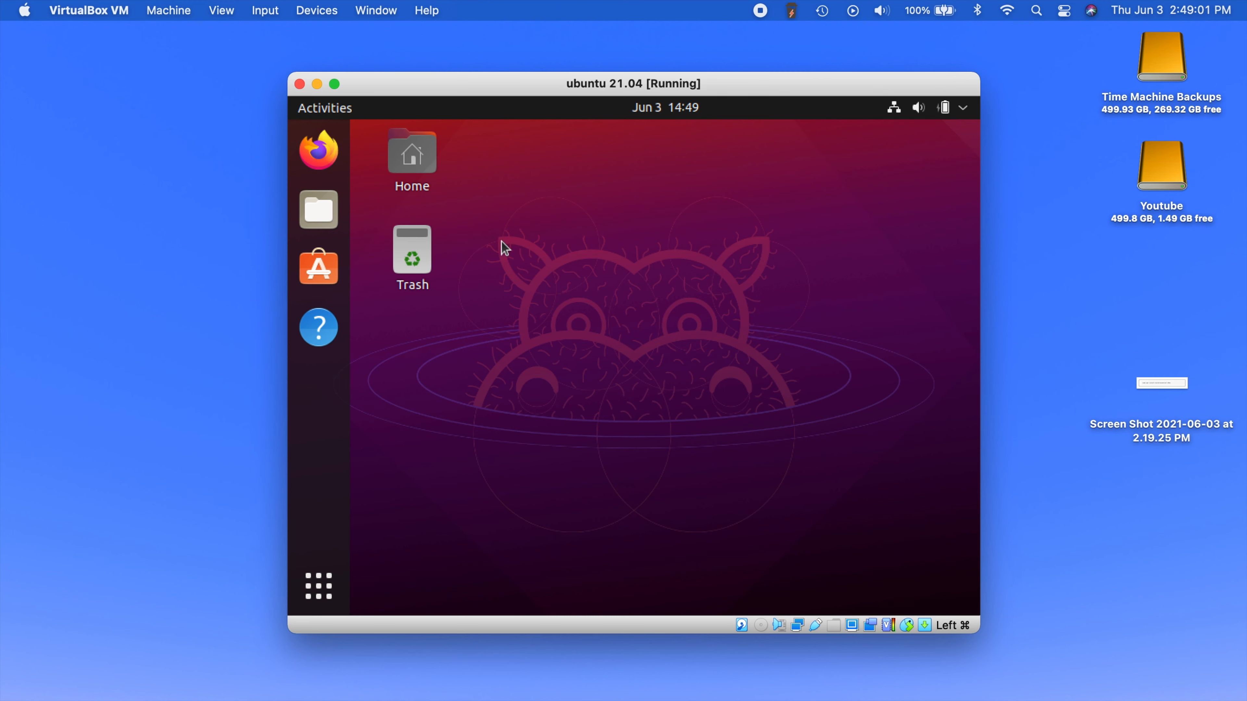
- Bring up a Terminal window with a shell prompt in the Ubuntu guest
{"action": "left_click_drag", "start_coordinate": [768, 513], "coordinate": [781, 526]}
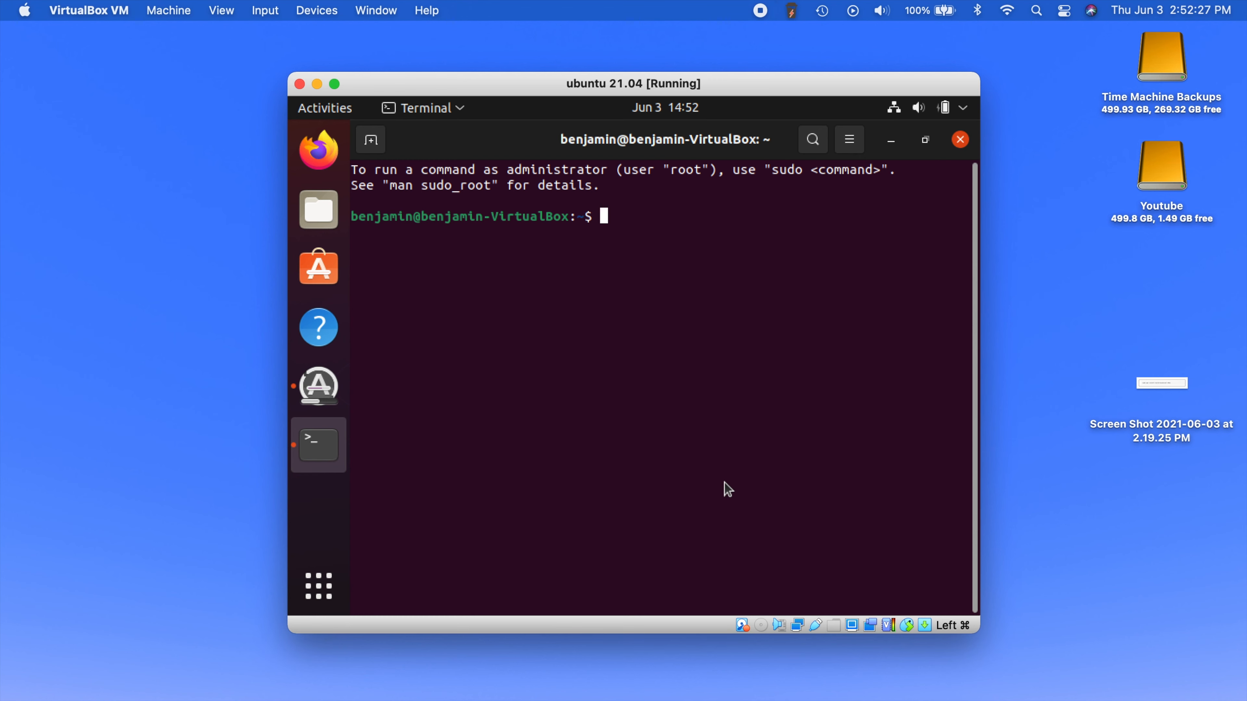
- Run 'sudo apt install build-essential dkms' and authenticate with the administrator password
{"action": "type", "text": "sudo apt install"}
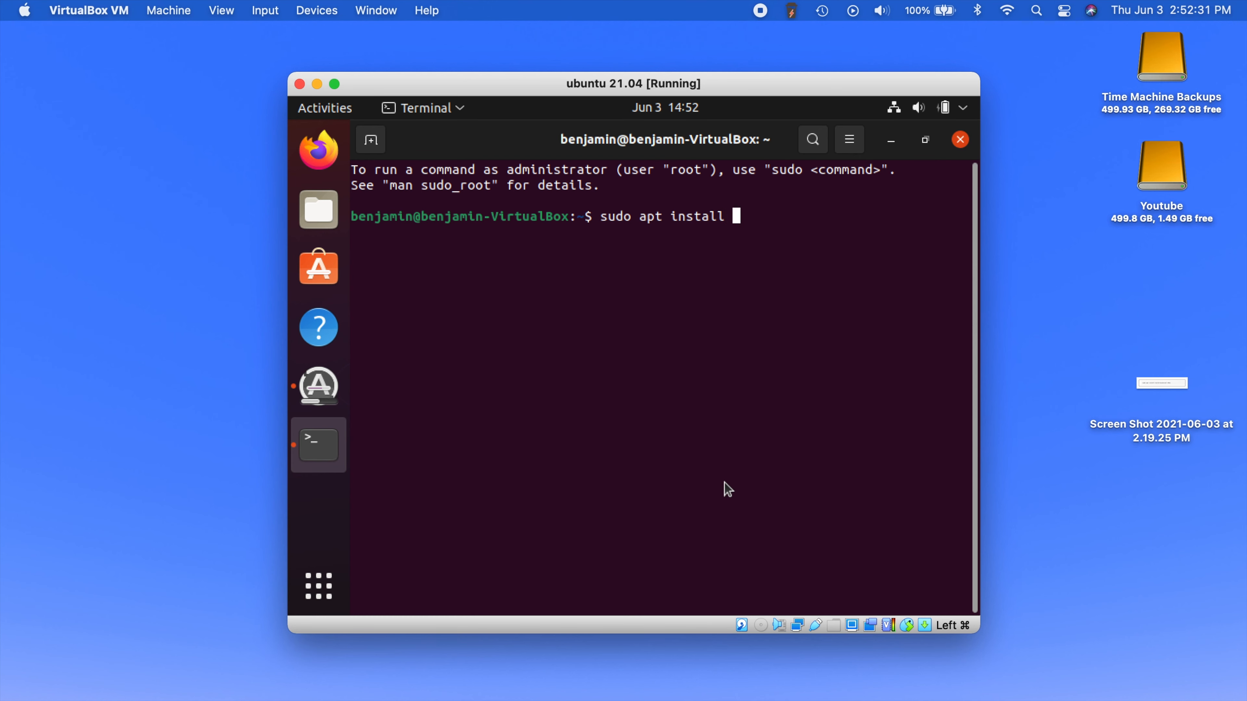
{"action": "type", "text": " build-esse"}
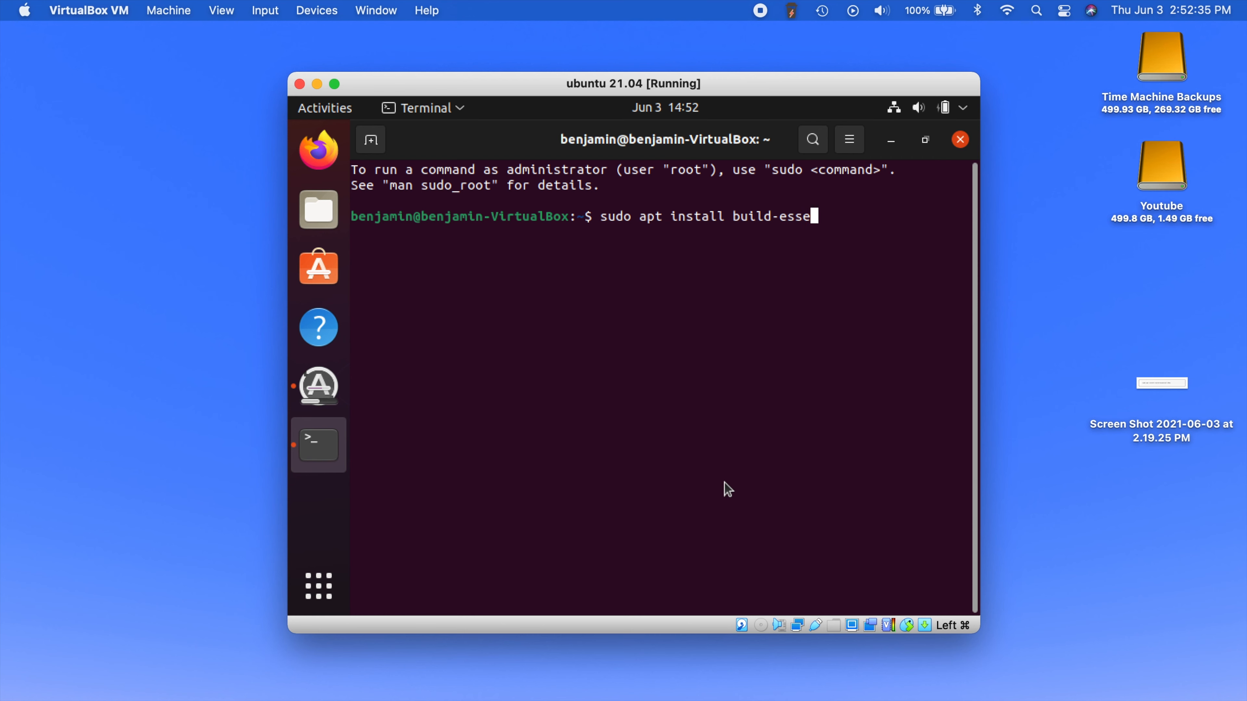
{"action": "type", "text": "ntial dkms"}
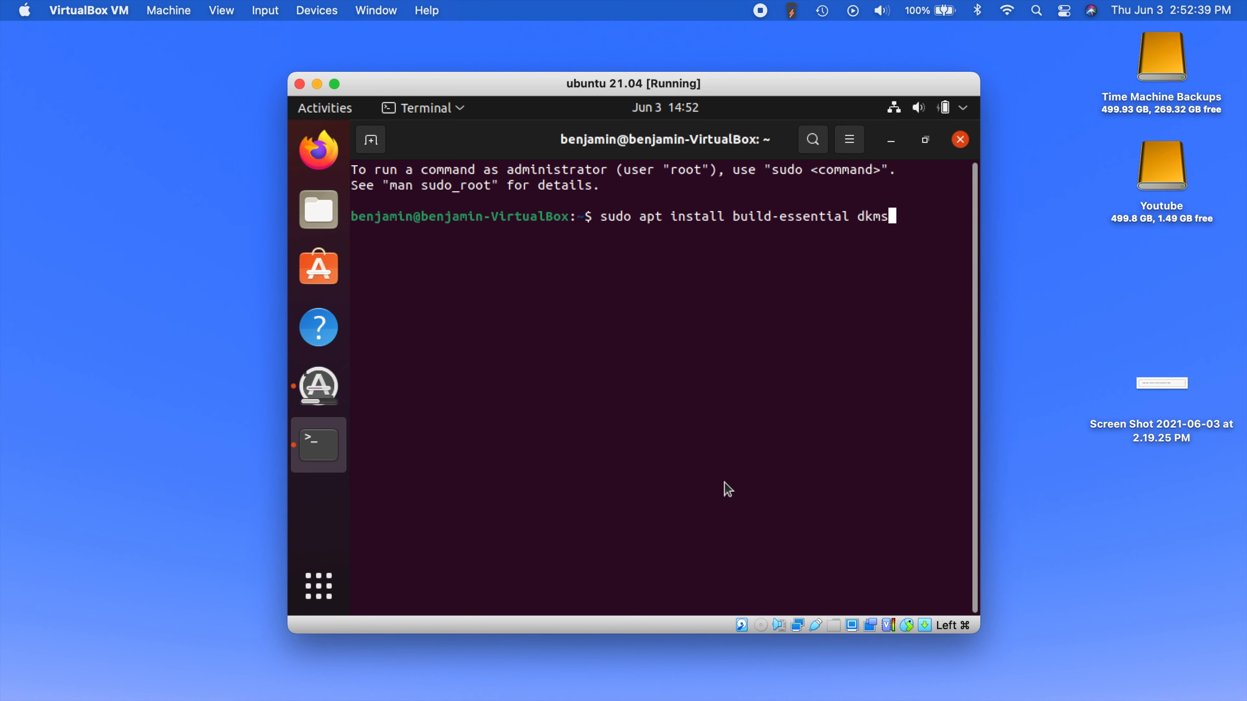
{"action": "key", "text": "Return"}
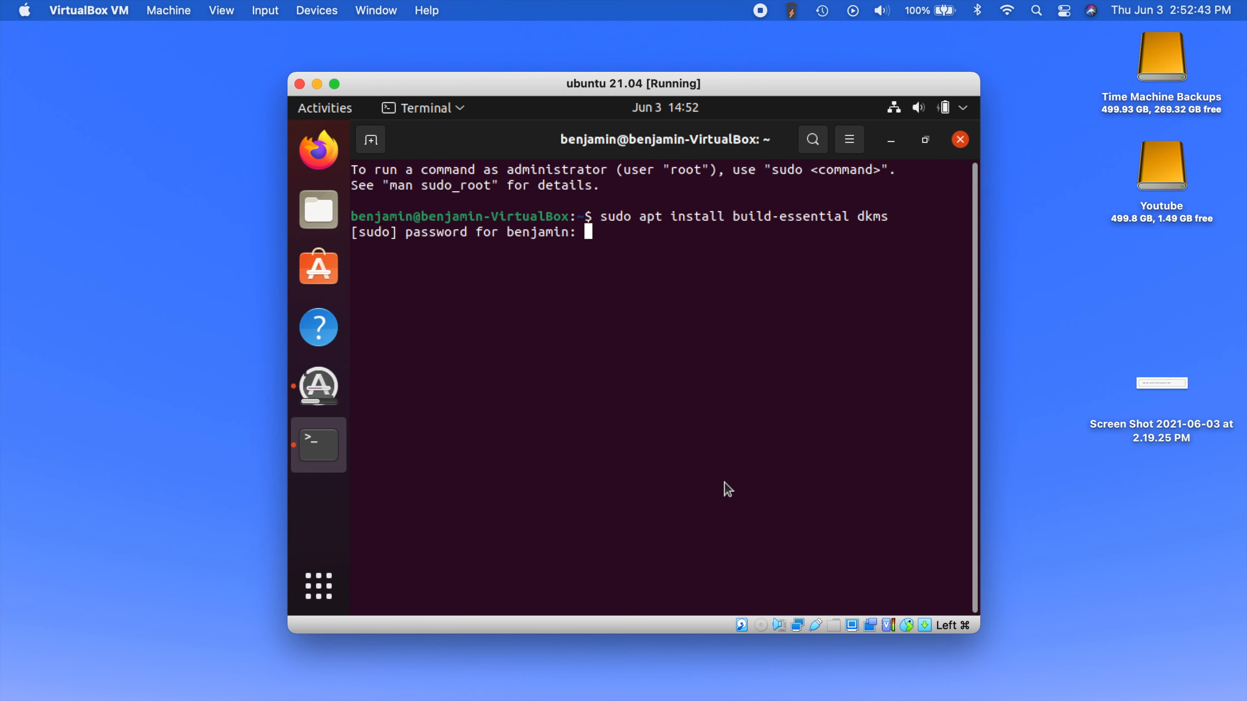
{"action": "key", "text": "Return"}
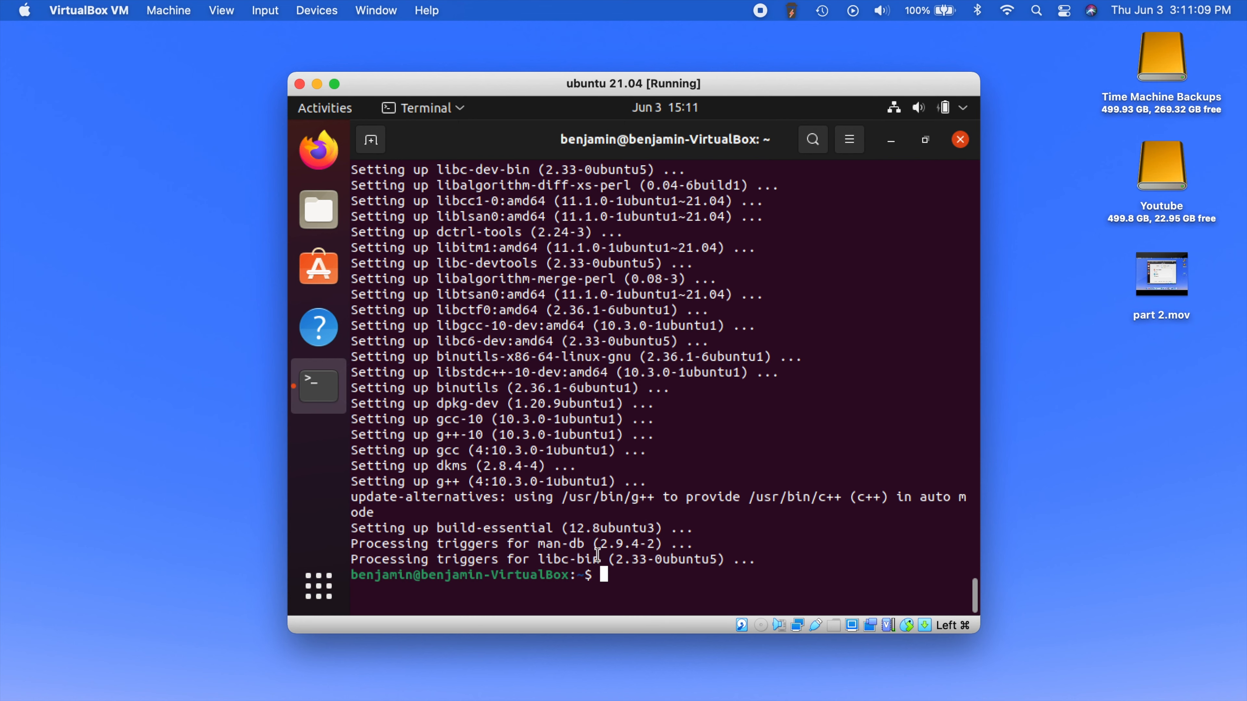
- Close the terminal and insert the Guest Additions CD image from the Devices menu
{"action": "left_click_drag", "start_coordinate": [581, 98], "coordinate": [559, 92]}
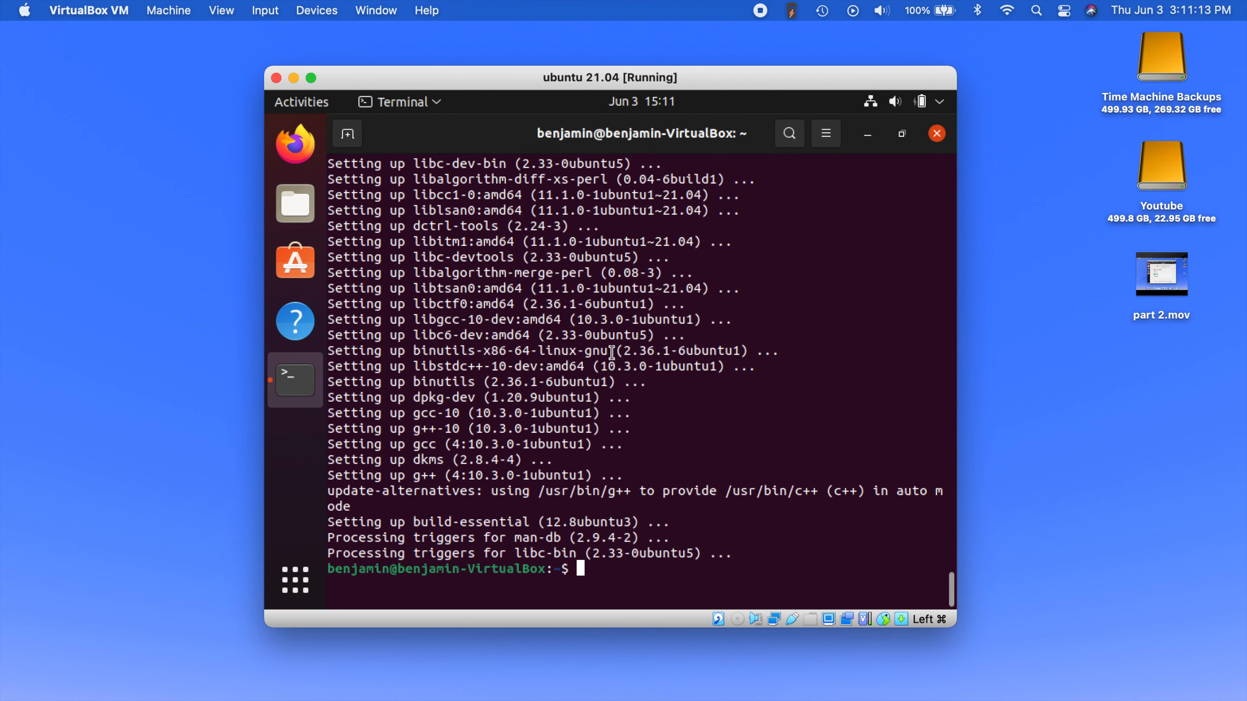
{"action": "left_click", "coordinate": [937, 133]}
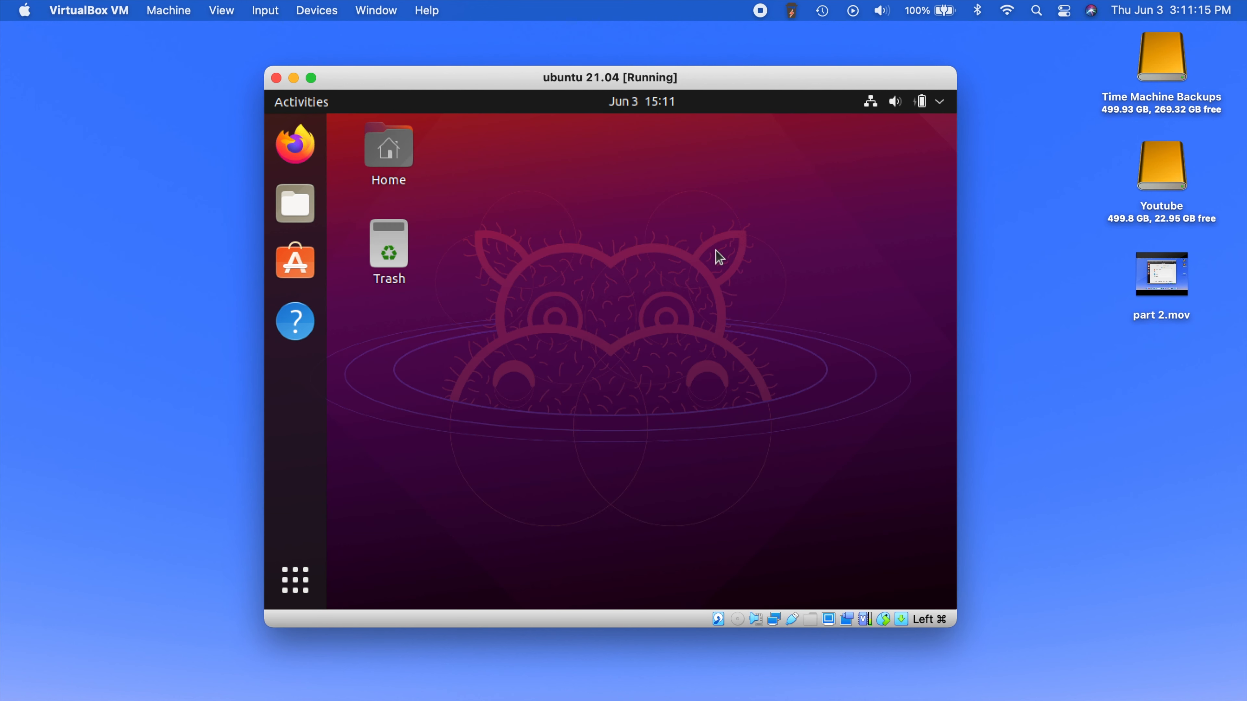
{"action": "left_click", "coordinate": [316, 11]}
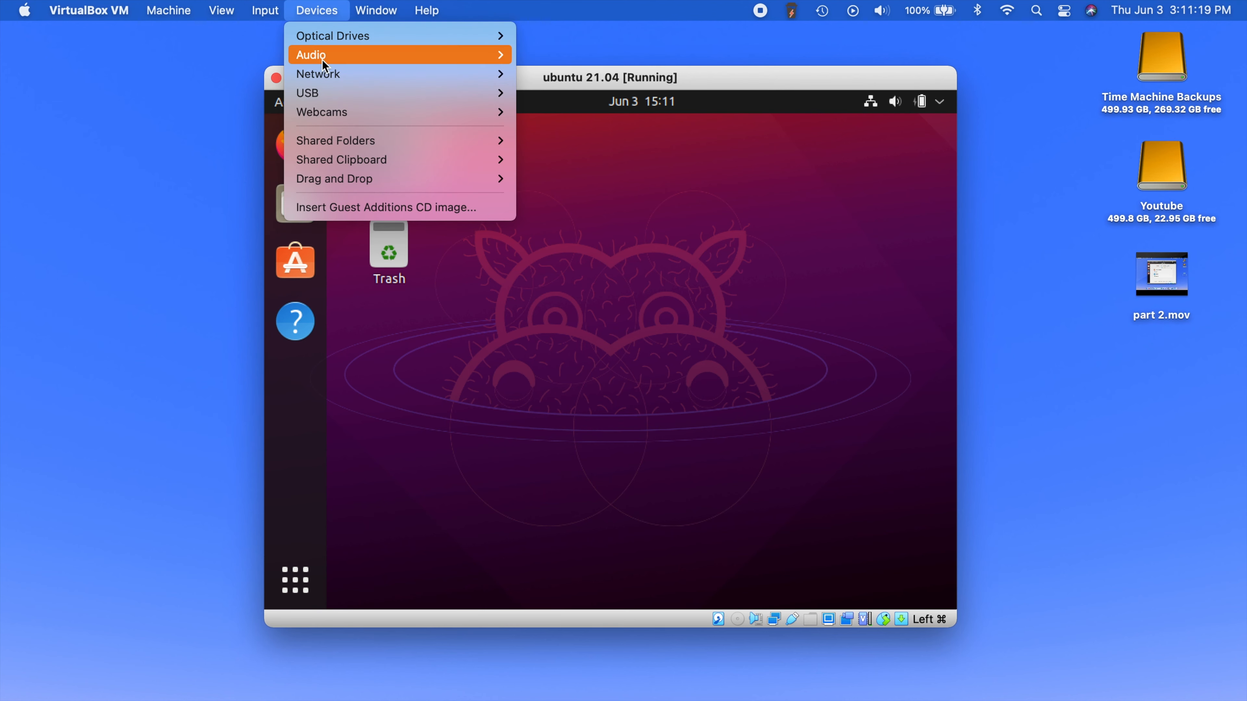
{"action": "left_click", "coordinate": [430, 206]}
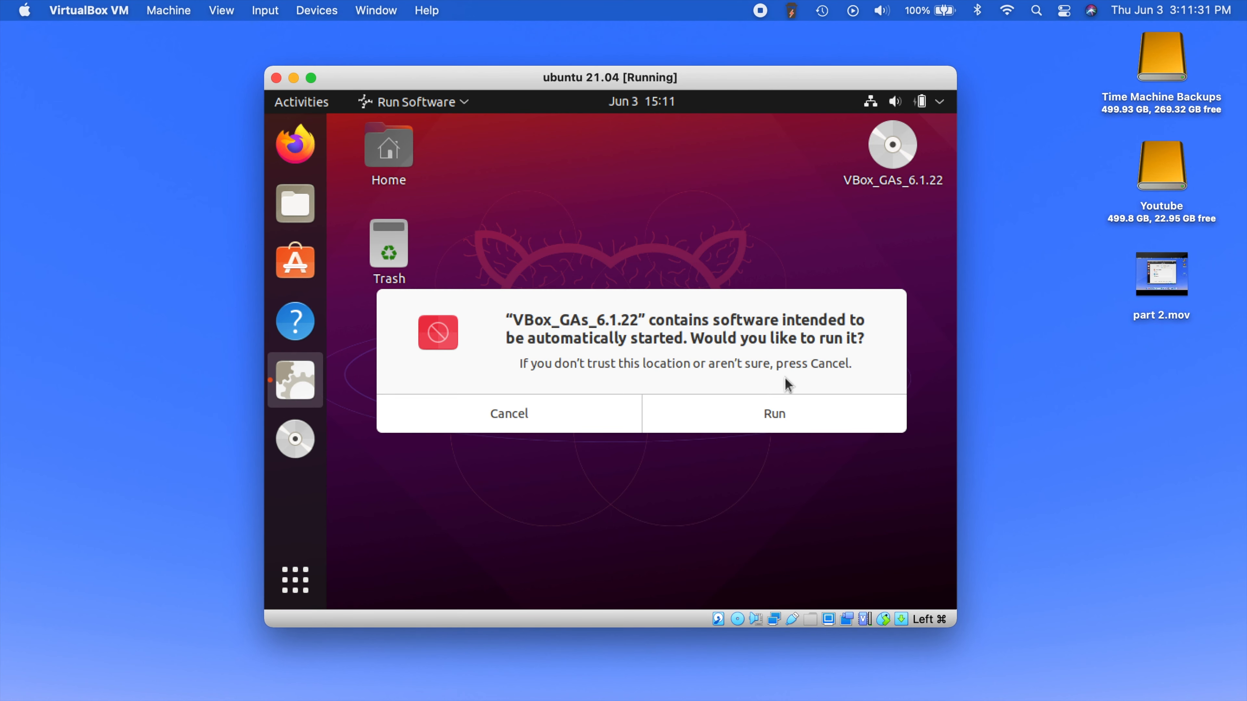
- Run the VBox_GAs_6.1.22 autorun installer, authenticating with the account password
{"action": "left_click", "coordinate": [760, 410]}
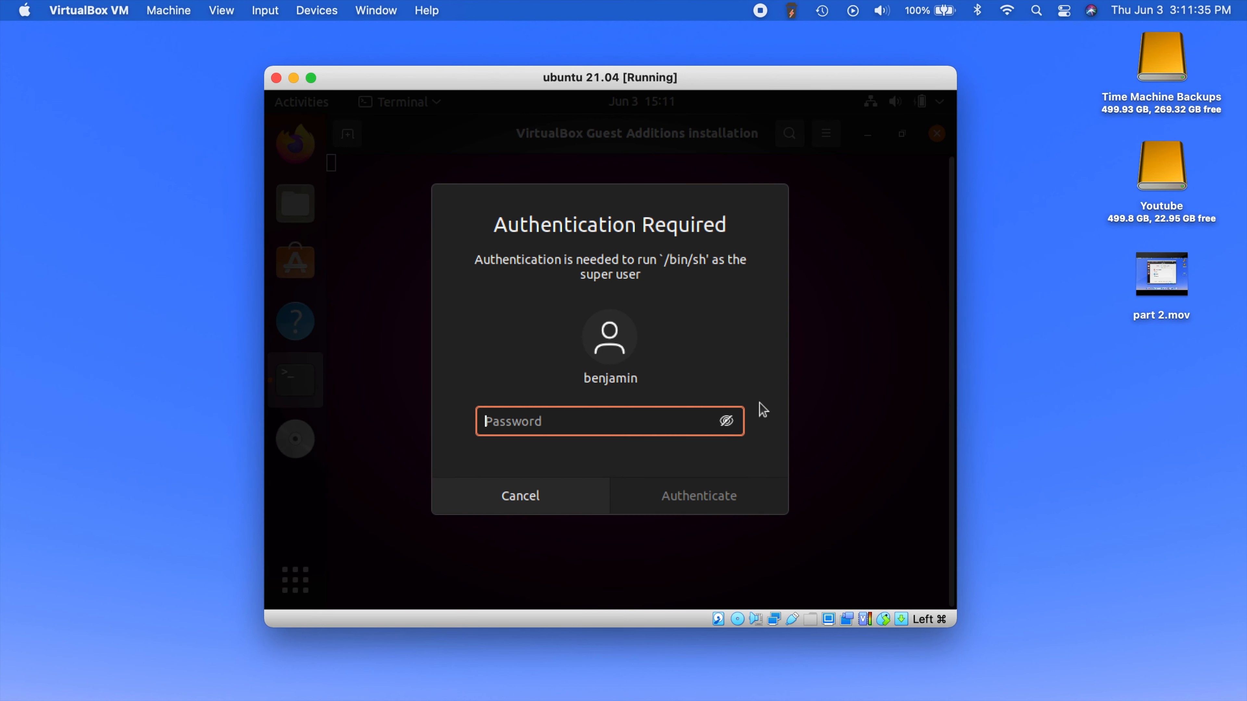
{"action": "type", "text": "****"}
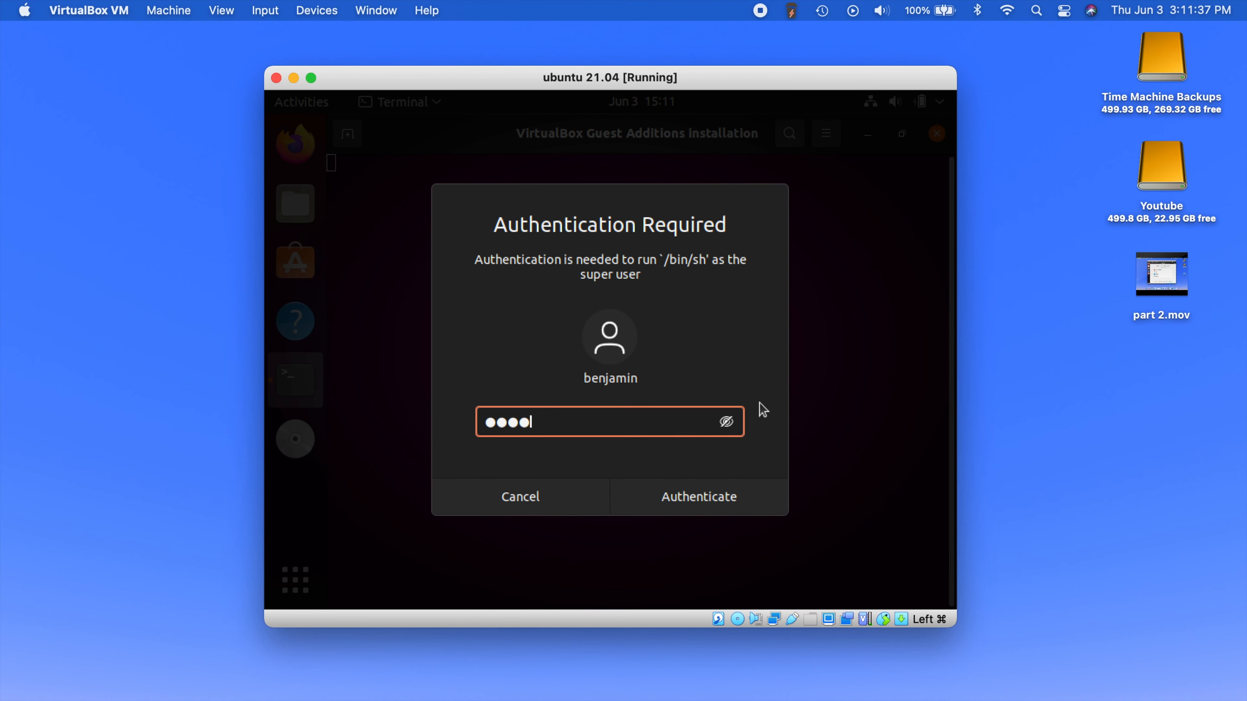
{"action": "key", "text": "Return"}
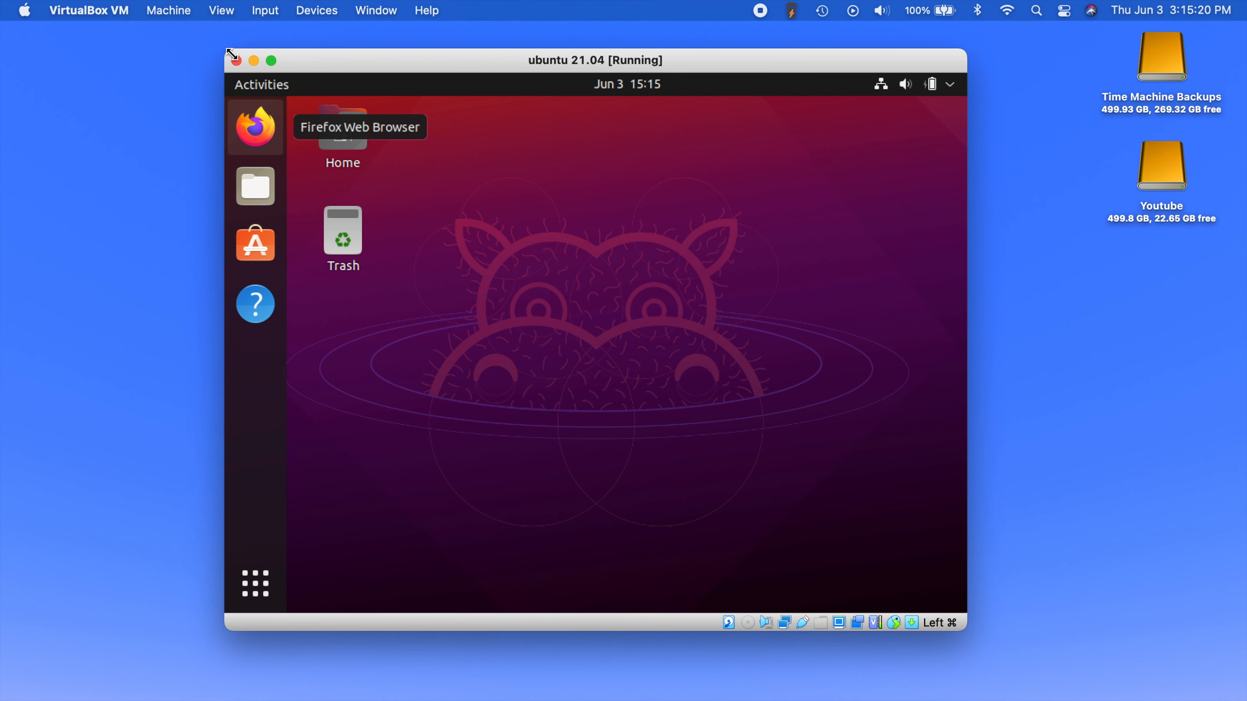
- Enlarge the VM window from its corner, then switch the ubuntu 21.04 guest to full screen
{"action": "left_click_drag", "start_coordinate": [965, 630], "coordinate": [1014, 698]}
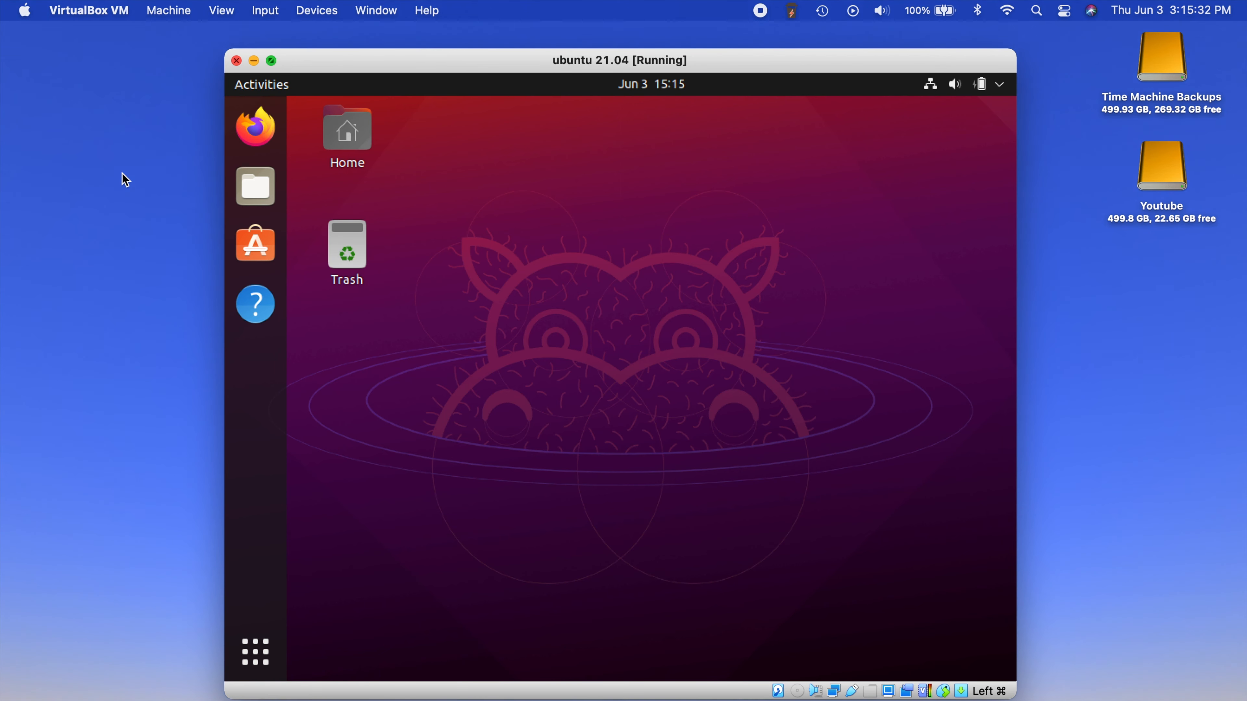
{"action": "key", "text": "super+f"}
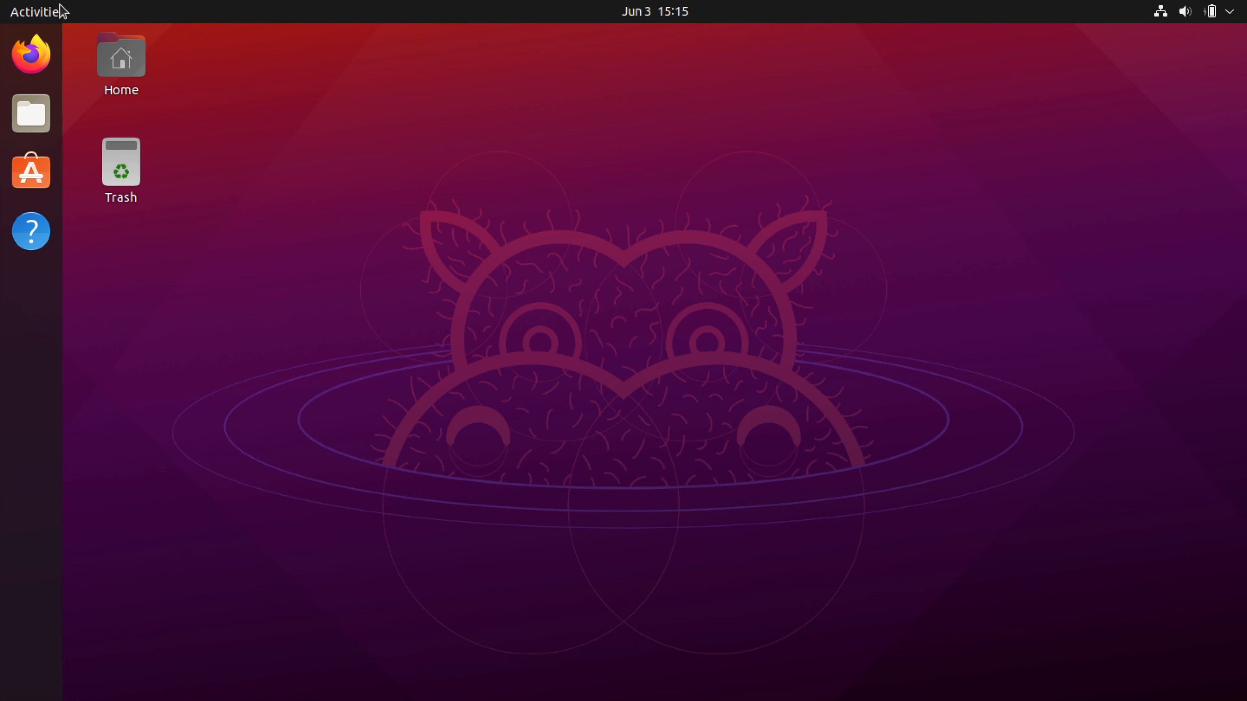
{"action": "left_click", "coordinate": [45, 31]}
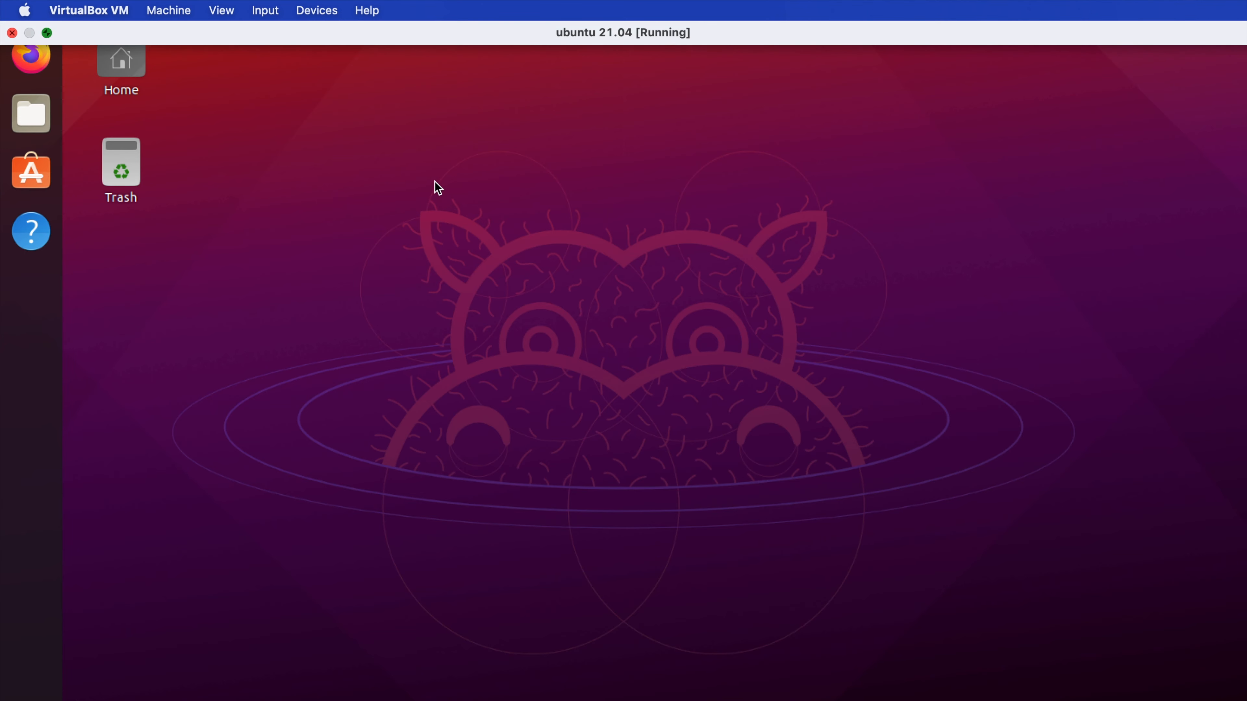